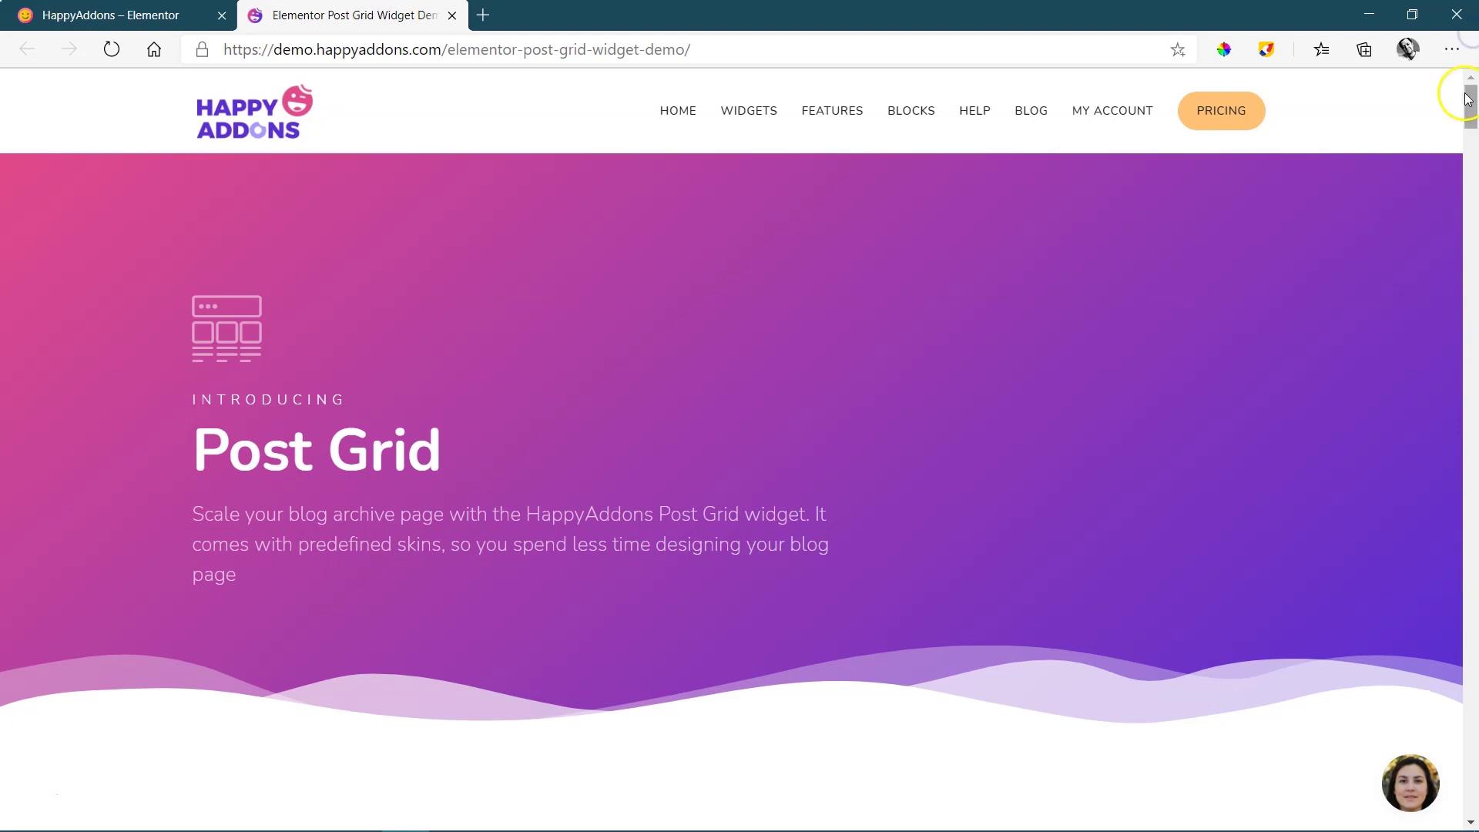
# Scroll the HappyAddons Post Grid demo page down through Designs 4–6
pyautogui.click(1473, 138)
pyautogui.moveTo(1473, 137); pyautogui.dragTo(1469, 527)
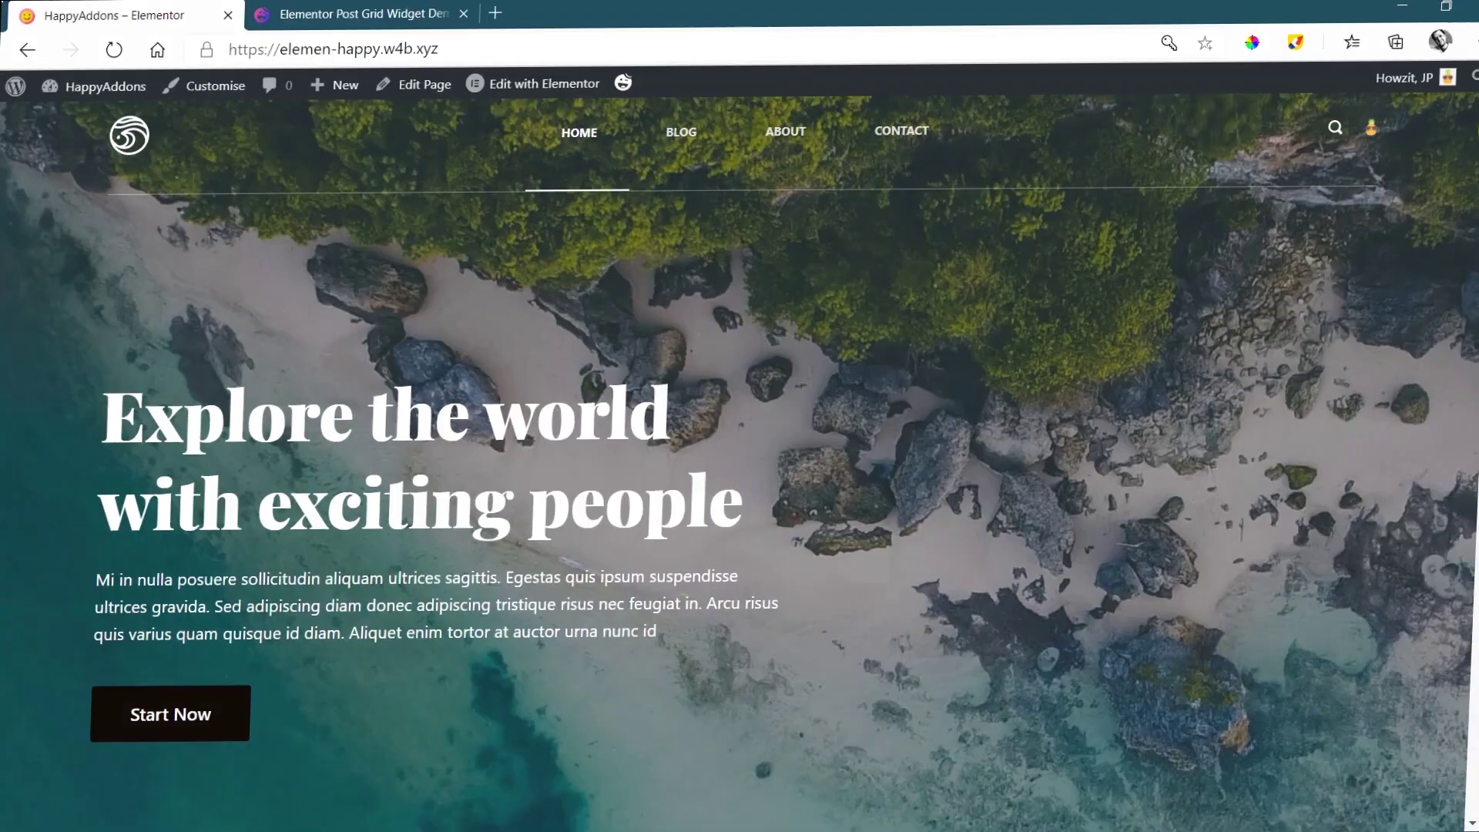
# Scroll the travel homepage, then launch Edit with Elementor from the admin bar
pyautogui.moveTo(1473, 123); pyautogui.dragTo(1474, 726)
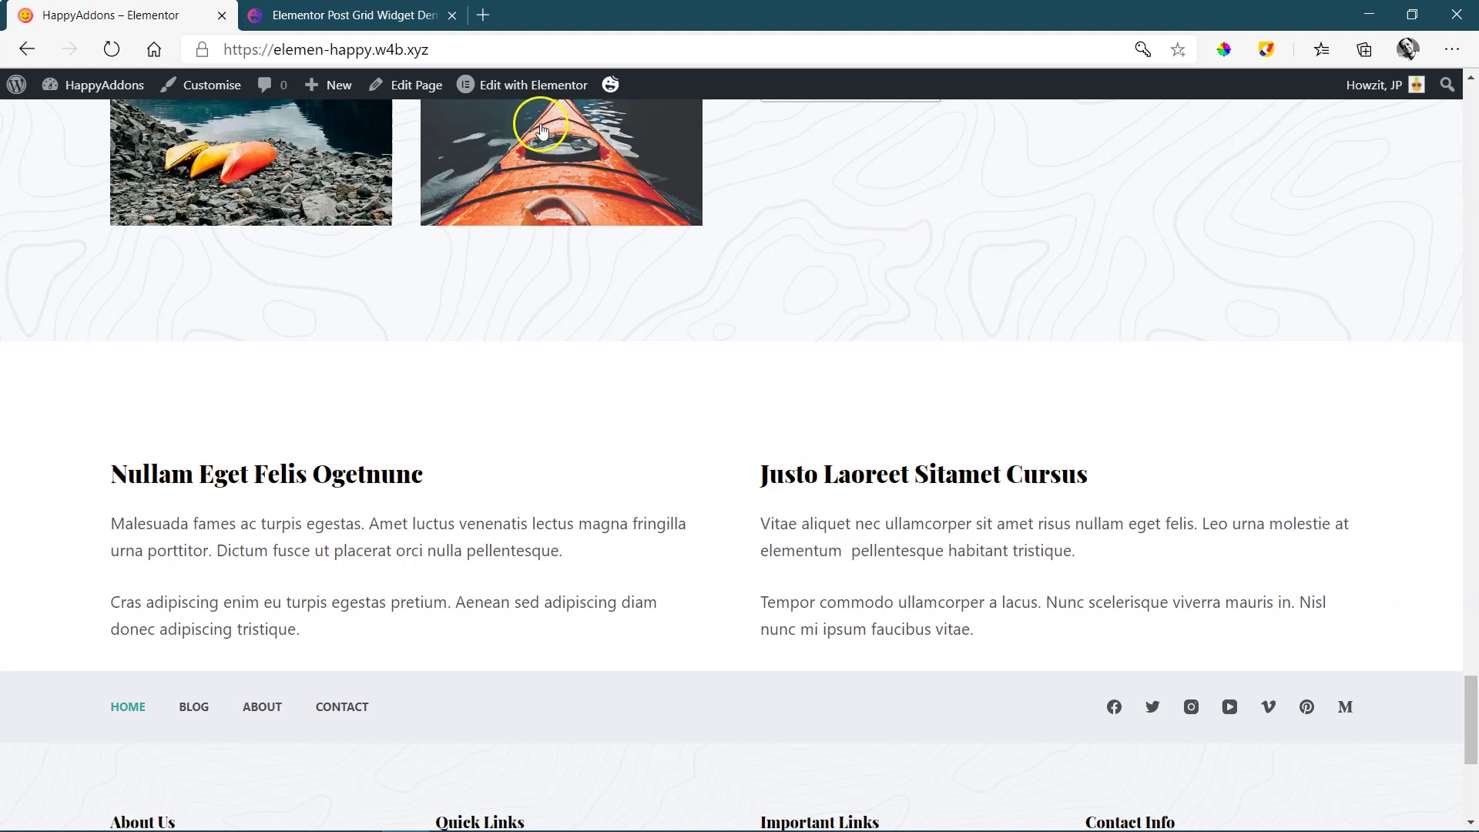
pyautogui.click(489, 95)
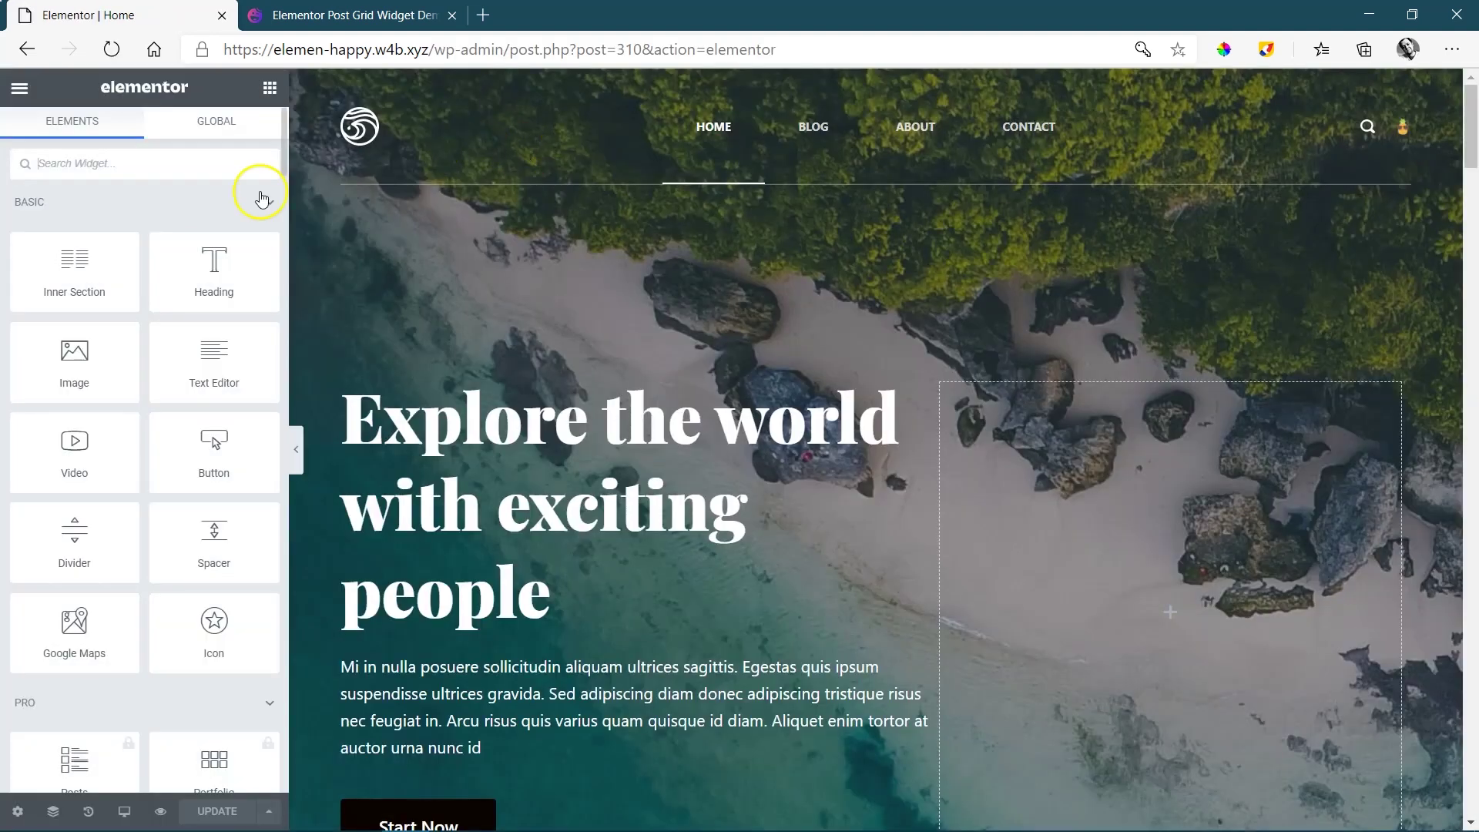
# Search the Elements panel for 'post grid' to isolate the Post Grid widget
pyautogui.moveTo(285, 169)
pyautogui.mouseDown()
pyautogui.moveTo(279, 791)
pyautogui.moveTo(310, 350)
pyautogui.moveTo(281, 148)
pyautogui.mouseUp()
pyautogui.write('post')
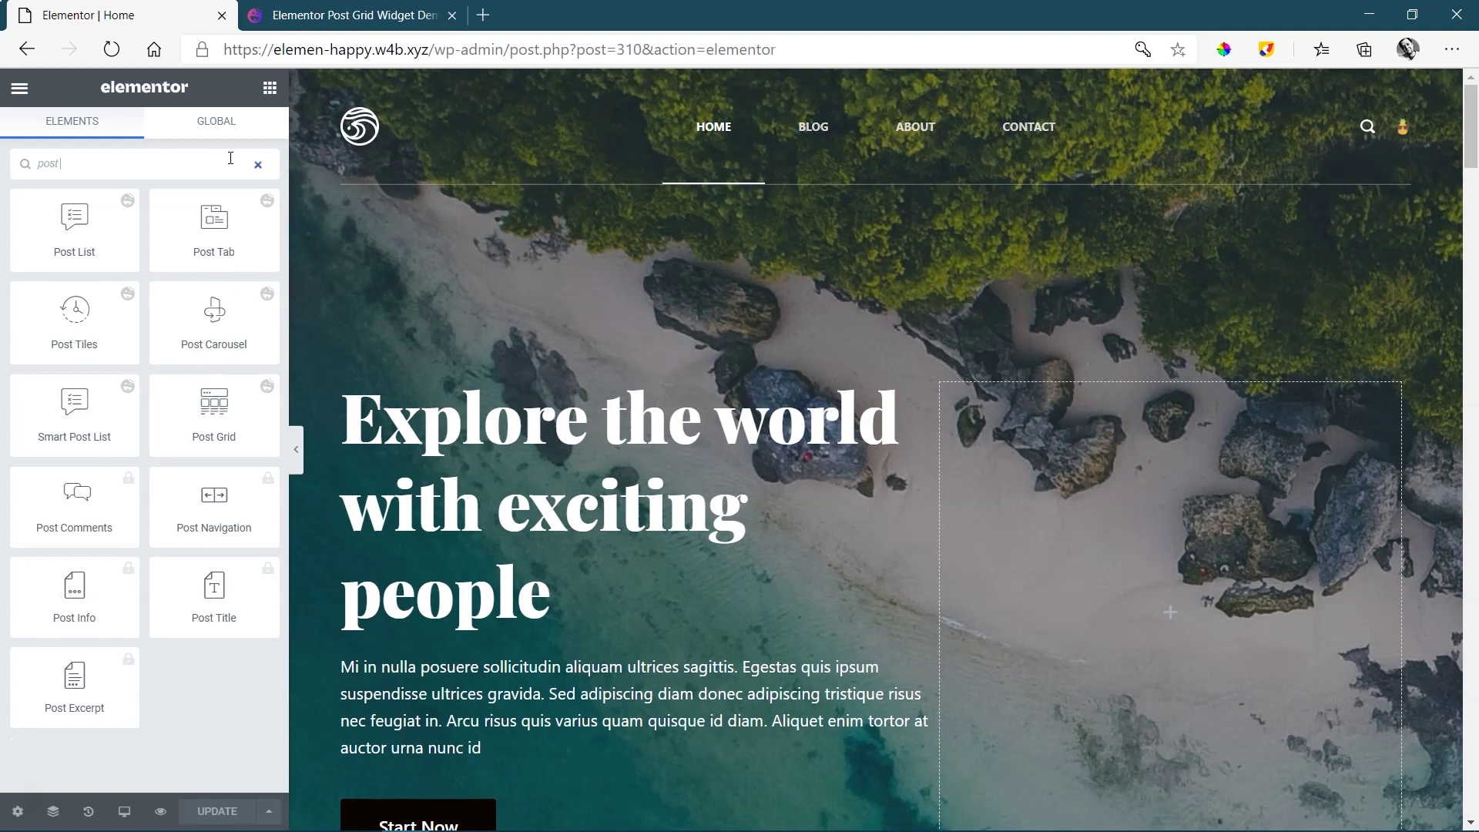
pyautogui.write(' gr')
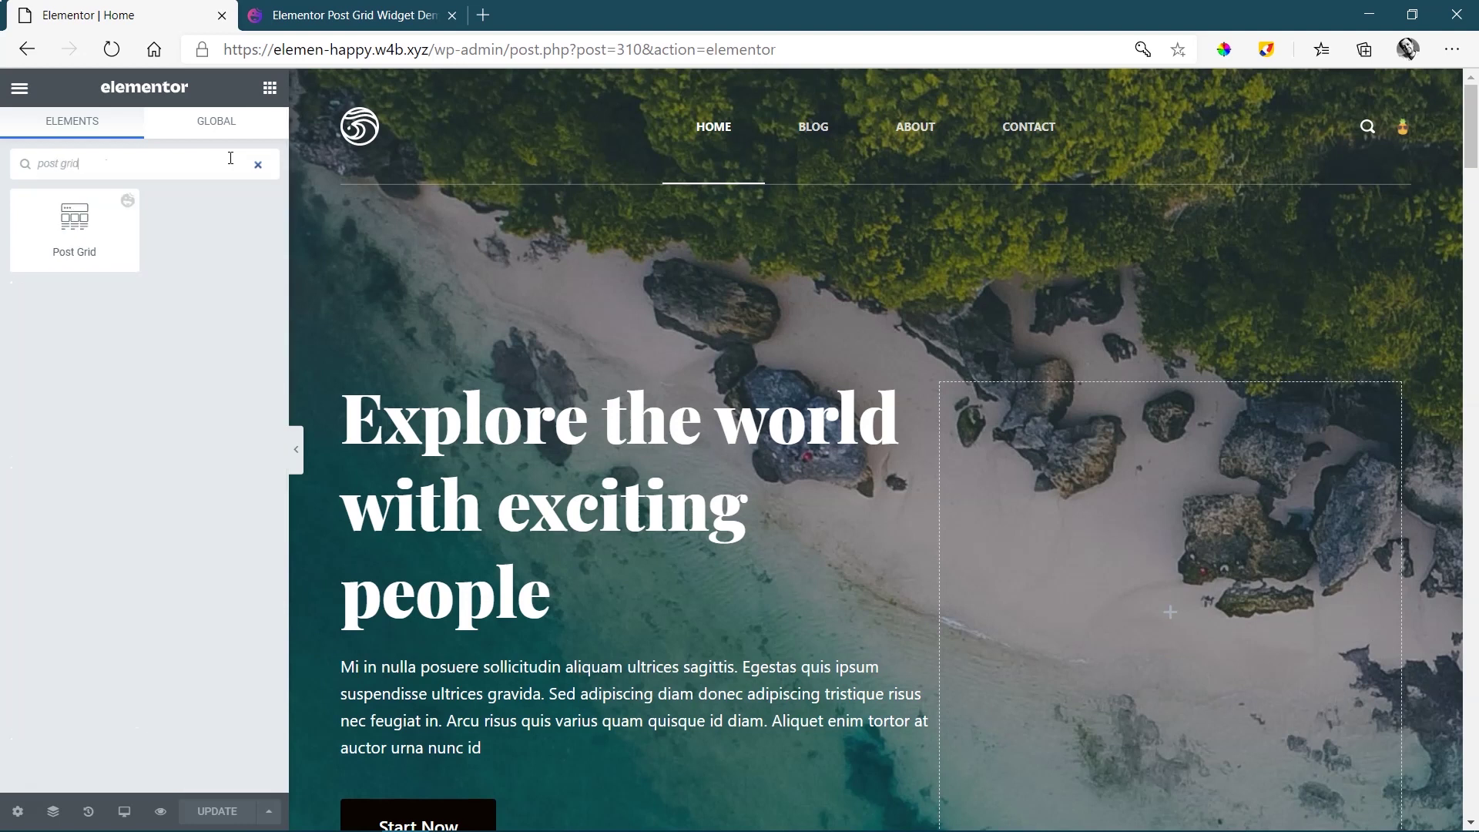
pyautogui.write('id')
pyautogui.moveTo(1469, 148); pyautogui.dragTo(1473, 766)
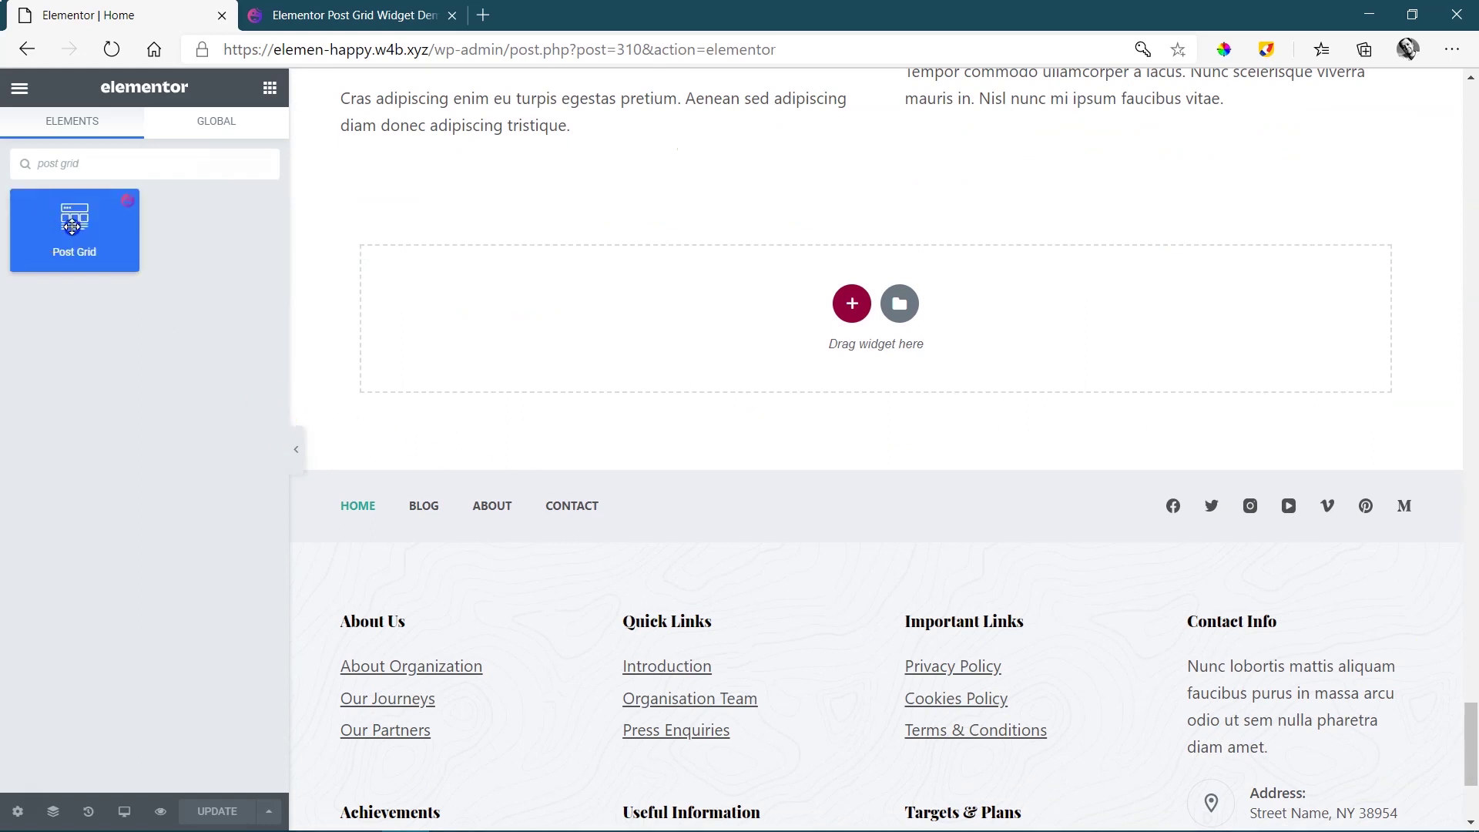
# Drop the Post Grid widget into the empty section above the footer
pyautogui.moveTo(74, 223); pyautogui.dragTo(867, 295)
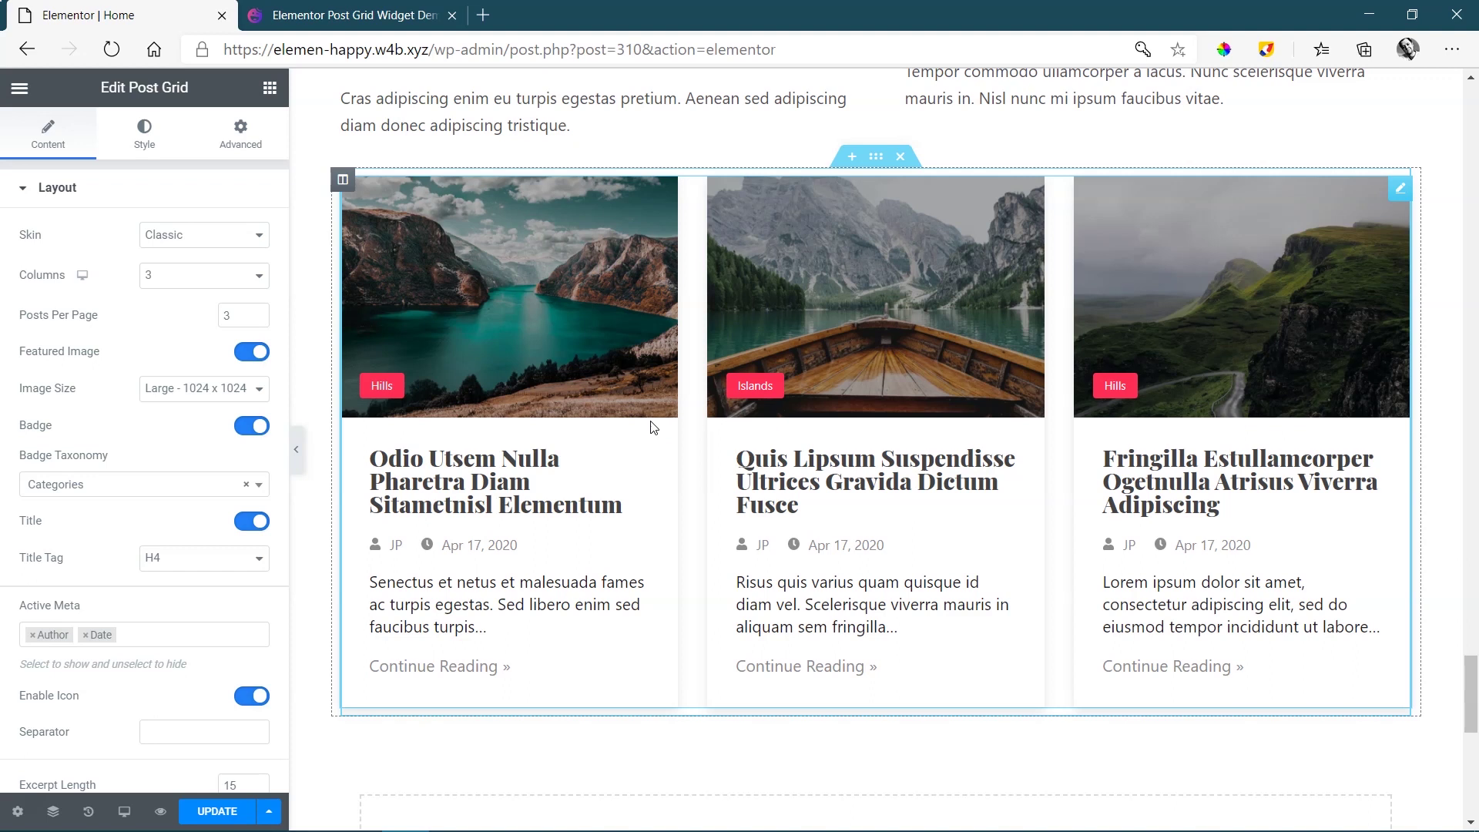
# Preview the Hawai, Standard and Monastic skins on the post grid
pyautogui.click(221, 234)
pyautogui.click(212, 296)
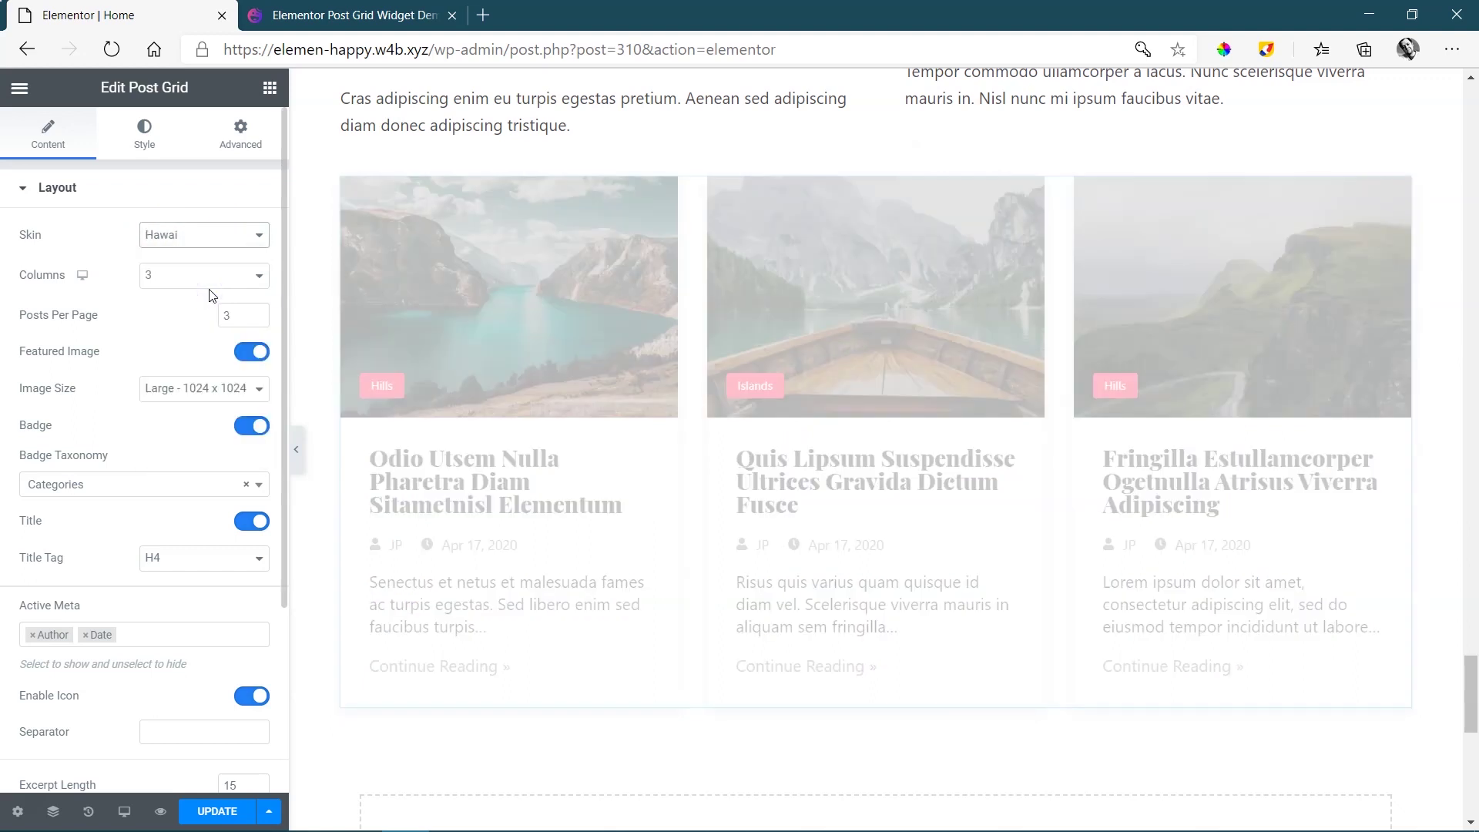
pyautogui.click(257, 236)
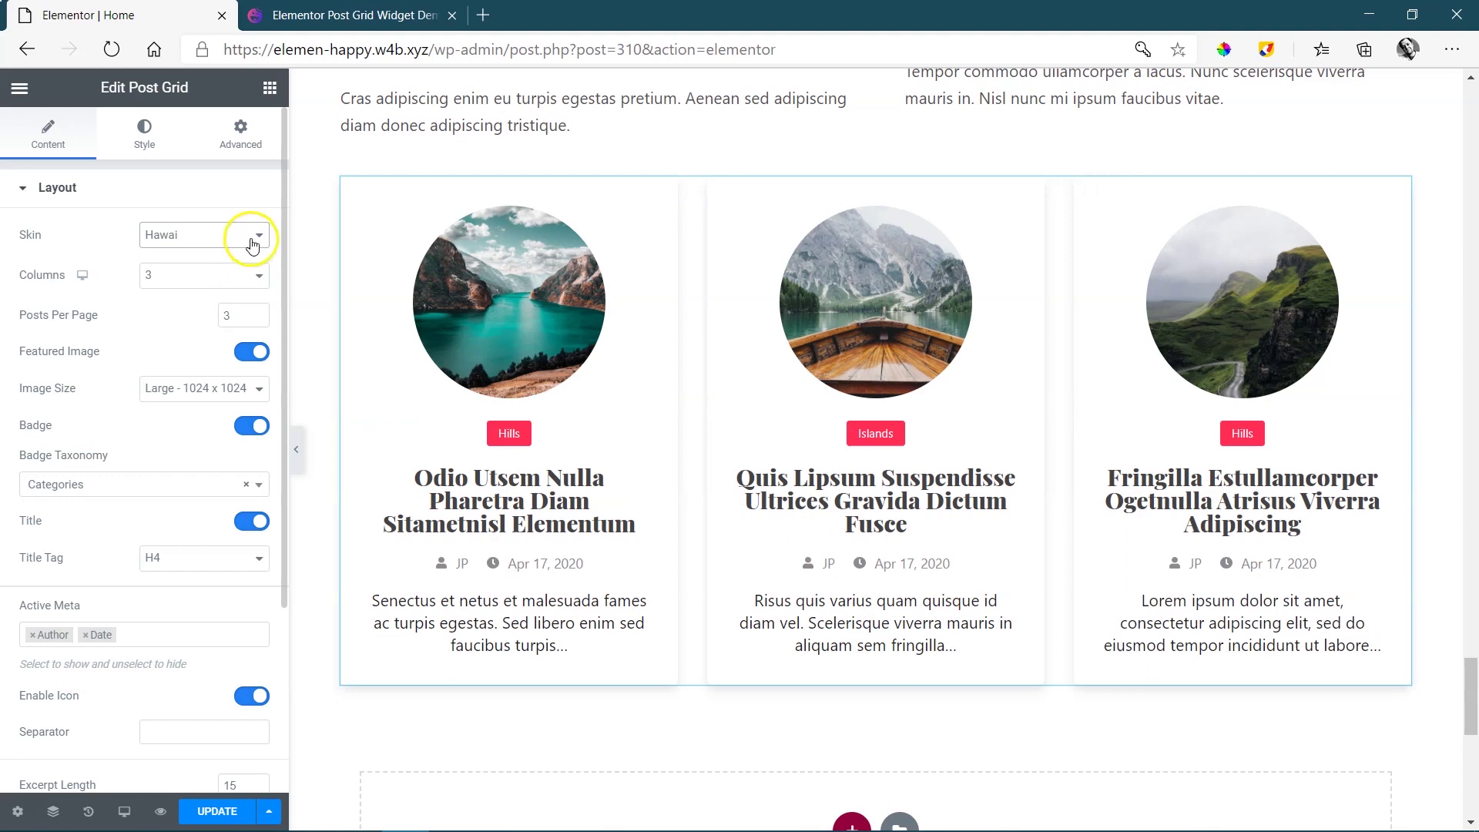
pyautogui.click(214, 324)
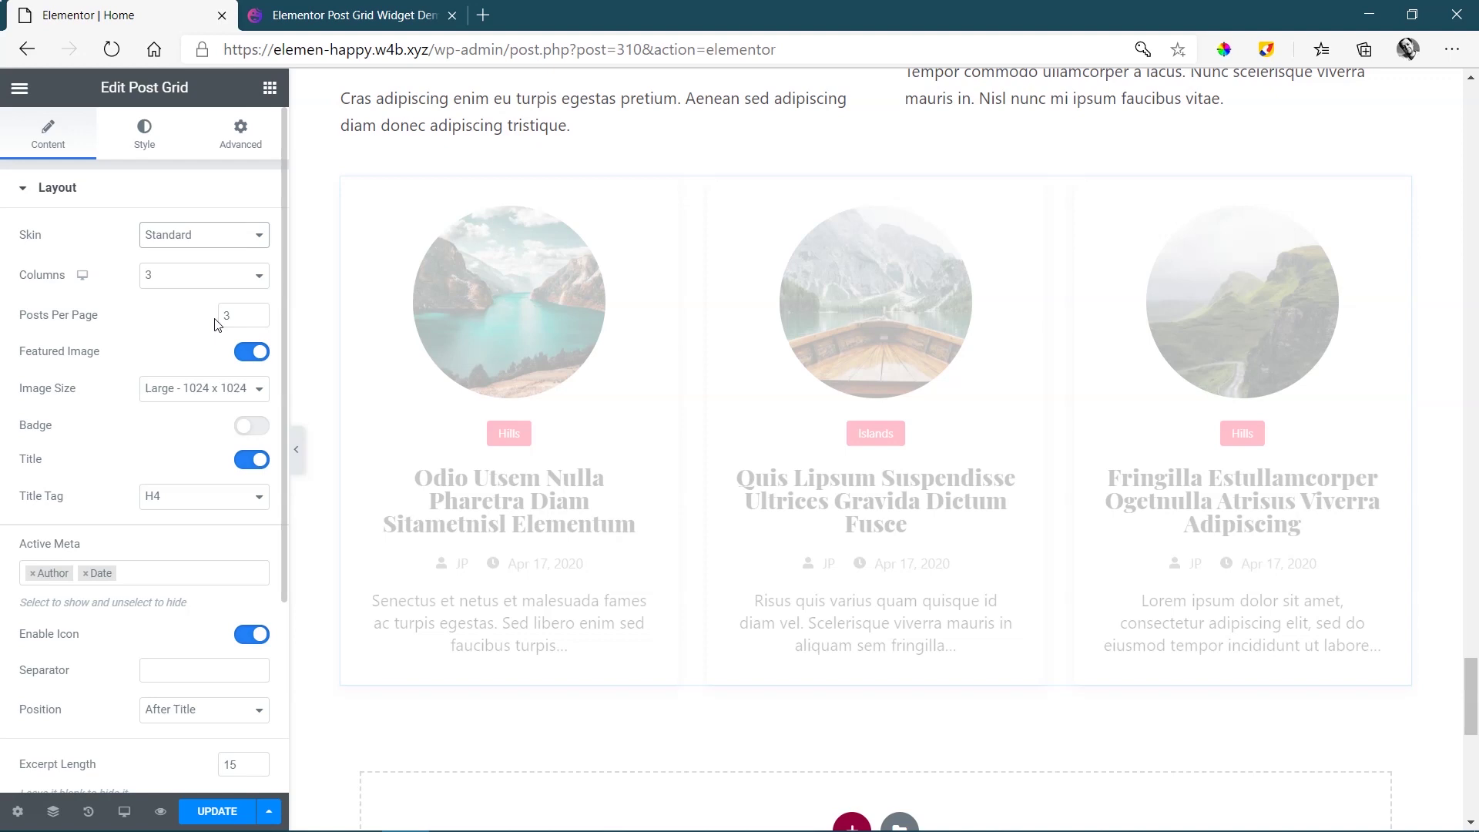
pyautogui.click(223, 235)
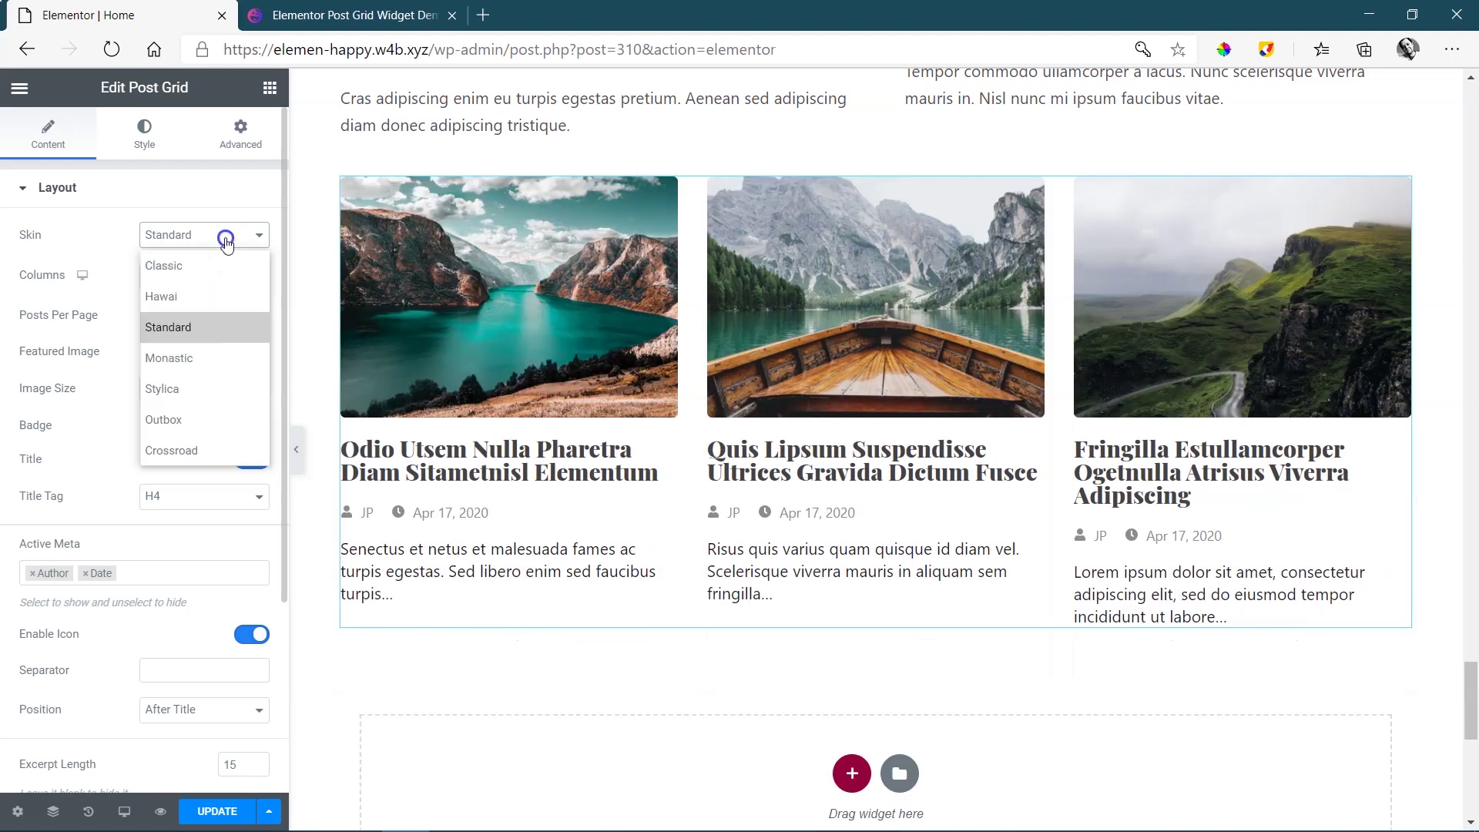
pyautogui.click(209, 358)
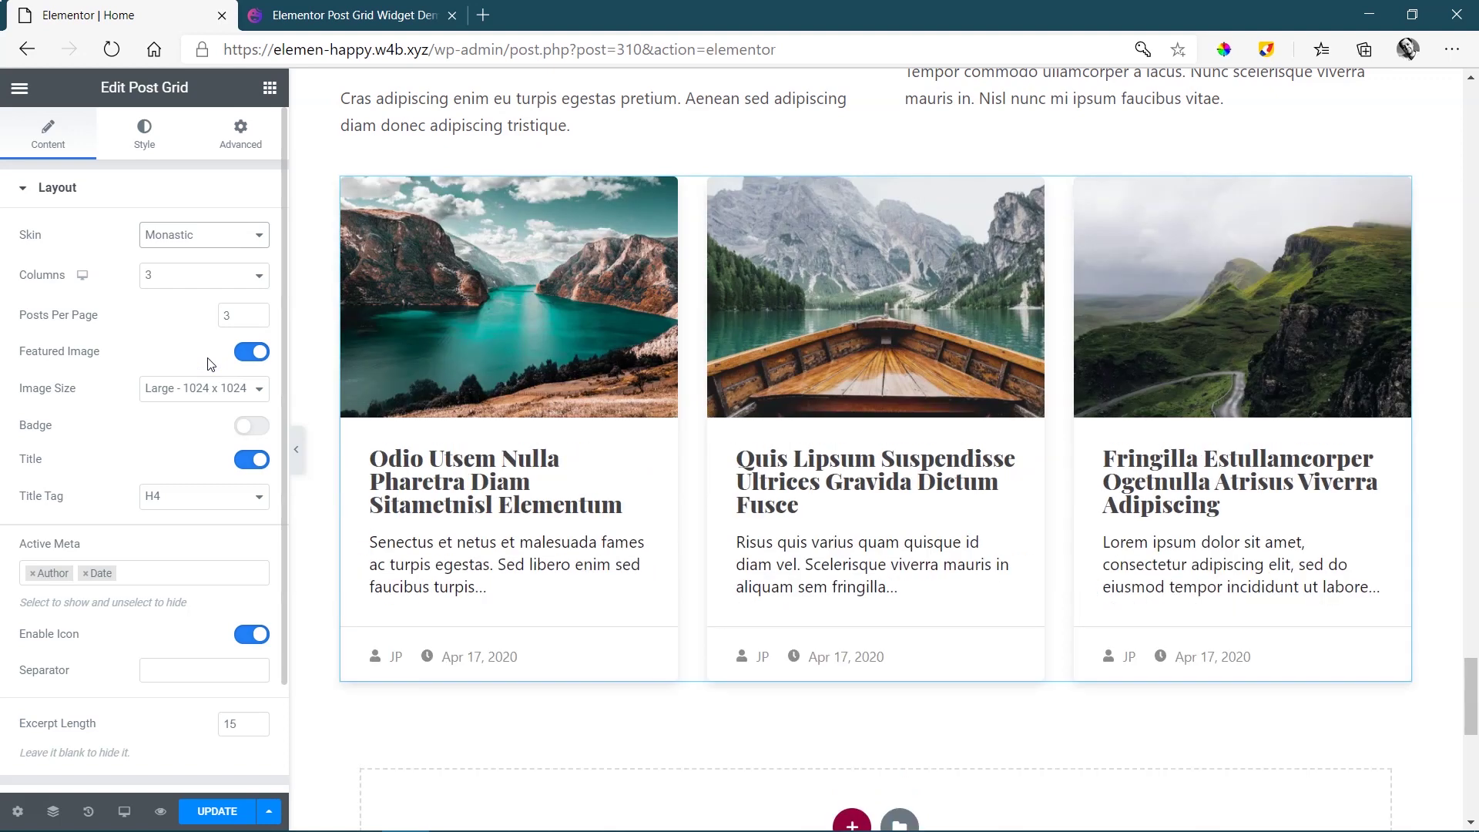
# Try the Stylica and Outbox skins, settling on Crossroad
pyautogui.click(198, 241)
pyautogui.click(195, 389)
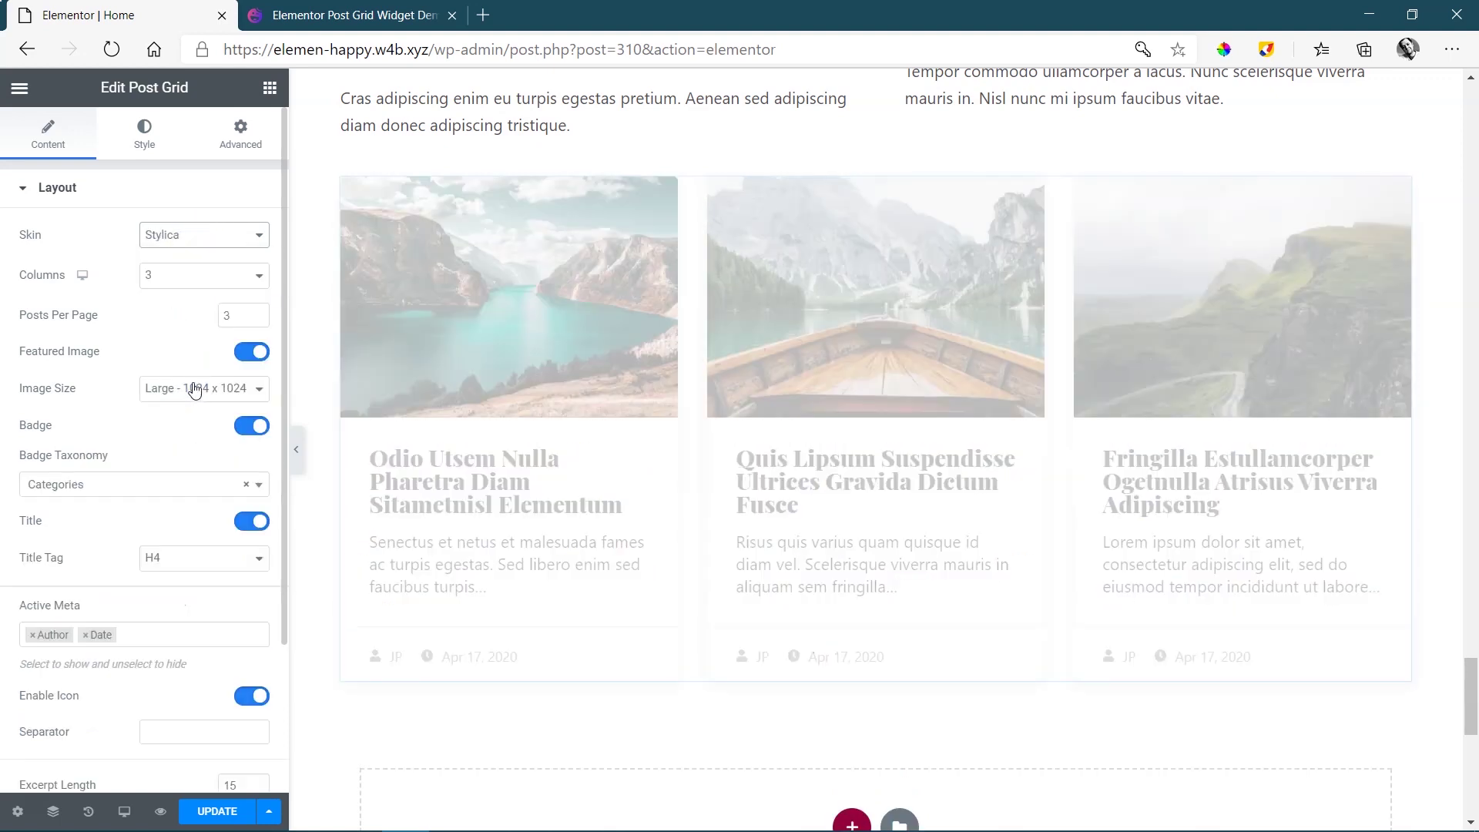
pyautogui.click(228, 245)
pyautogui.click(228, 248)
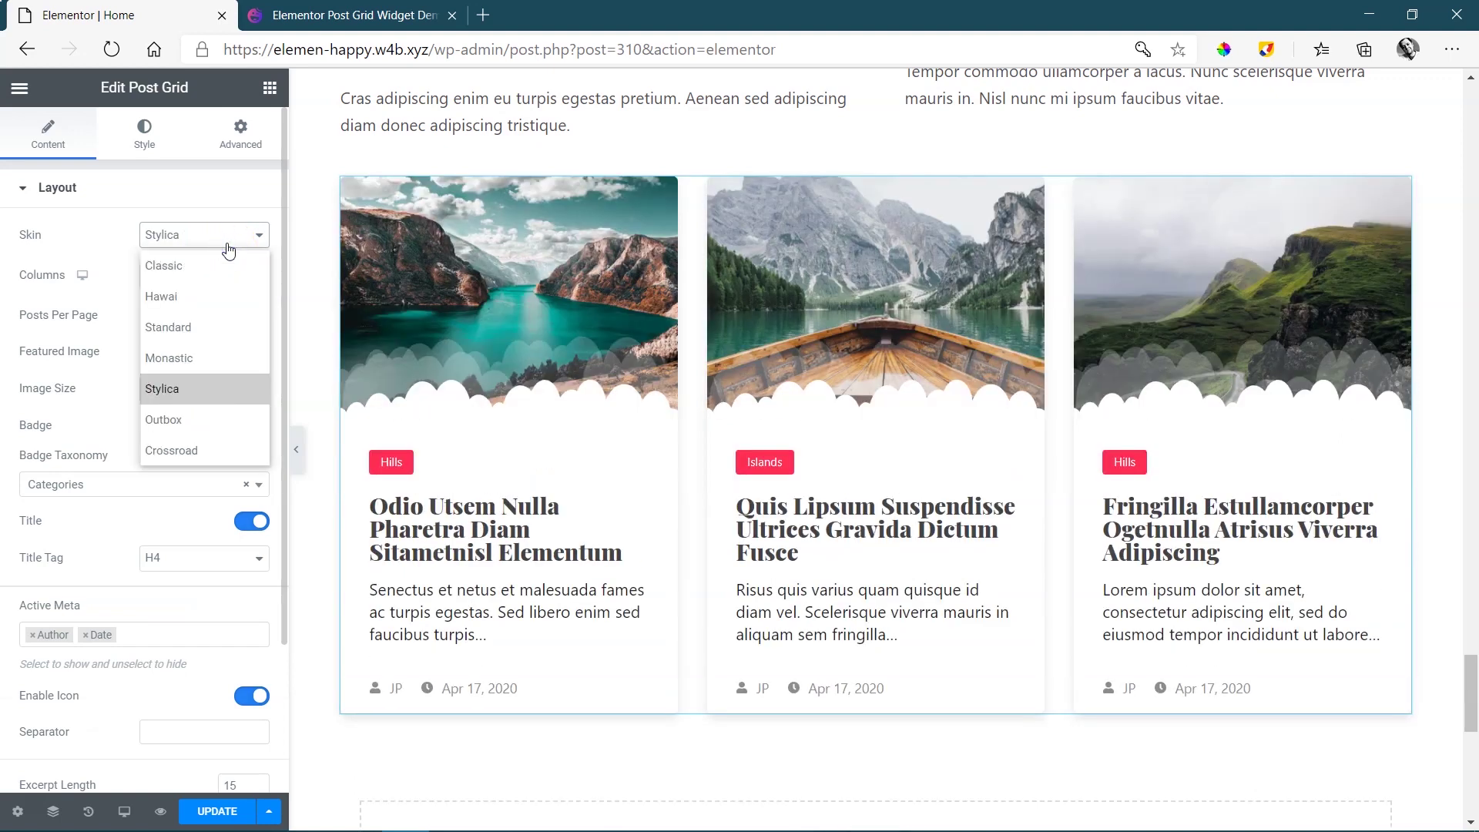
pyautogui.click(201, 419)
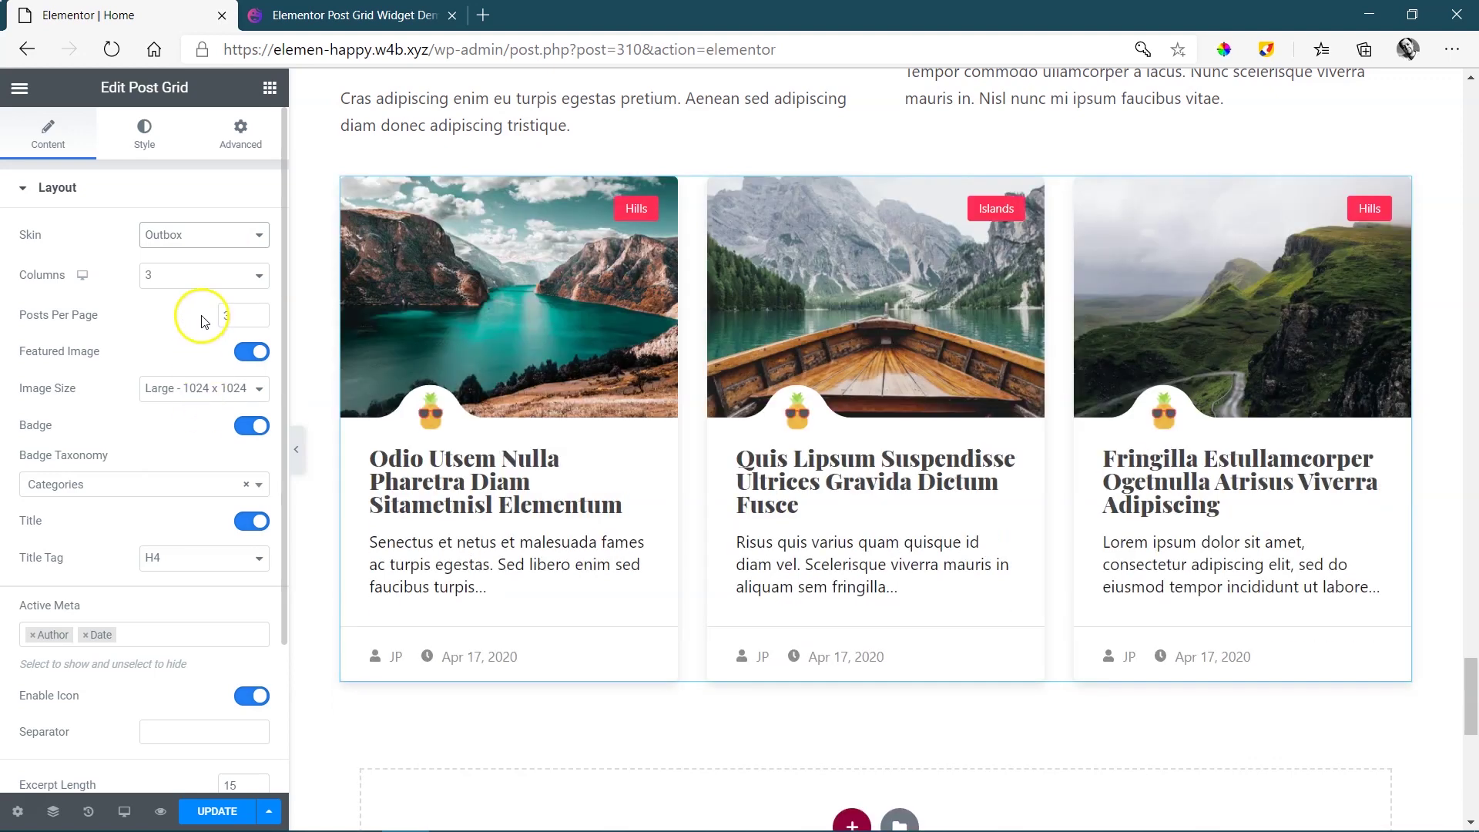
pyautogui.click(235, 234)
pyautogui.click(228, 452)
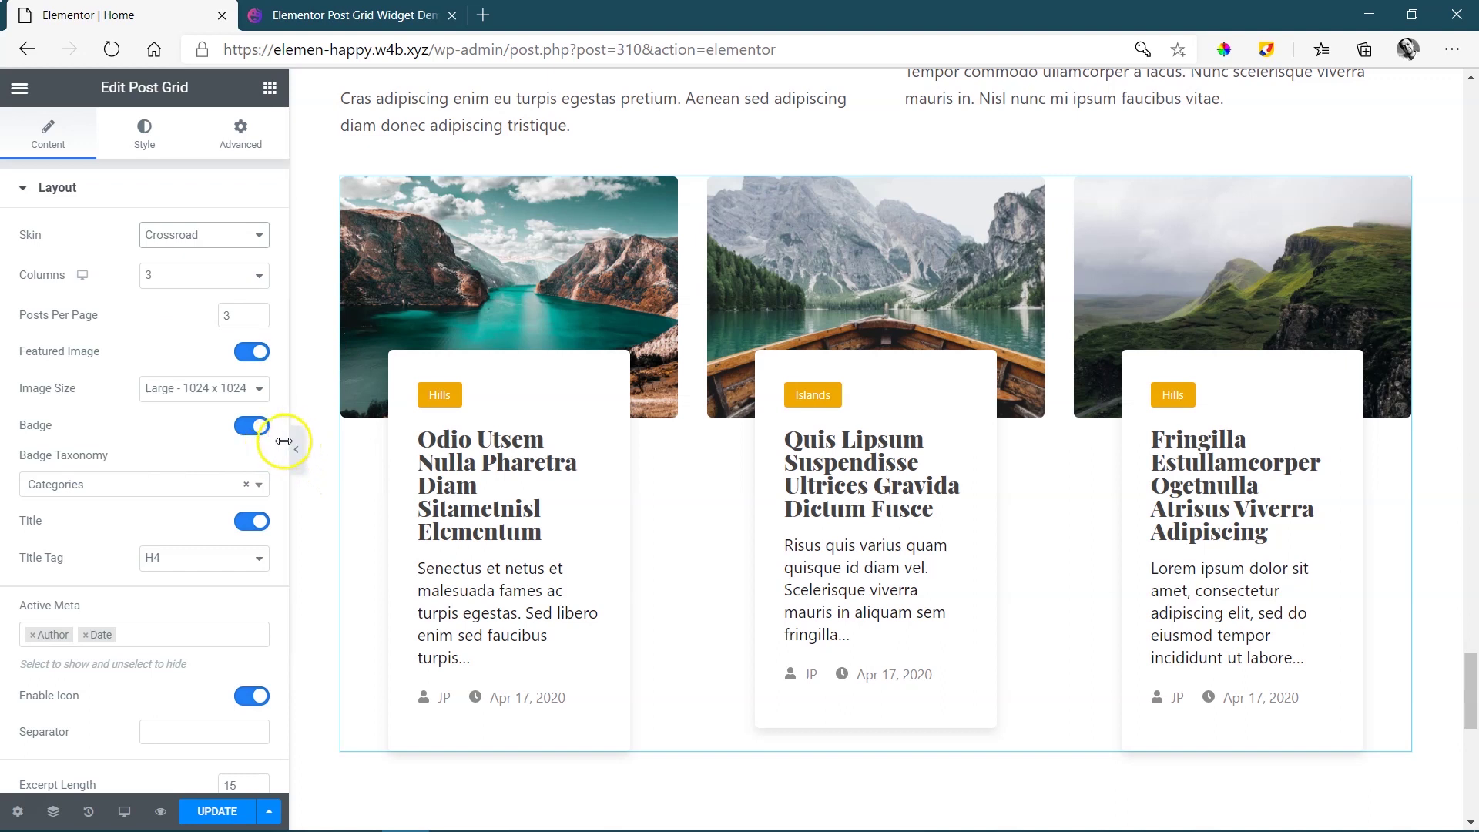
# Try 2-column and then 4-column layouts for the post grid
pyautogui.click(260, 277)
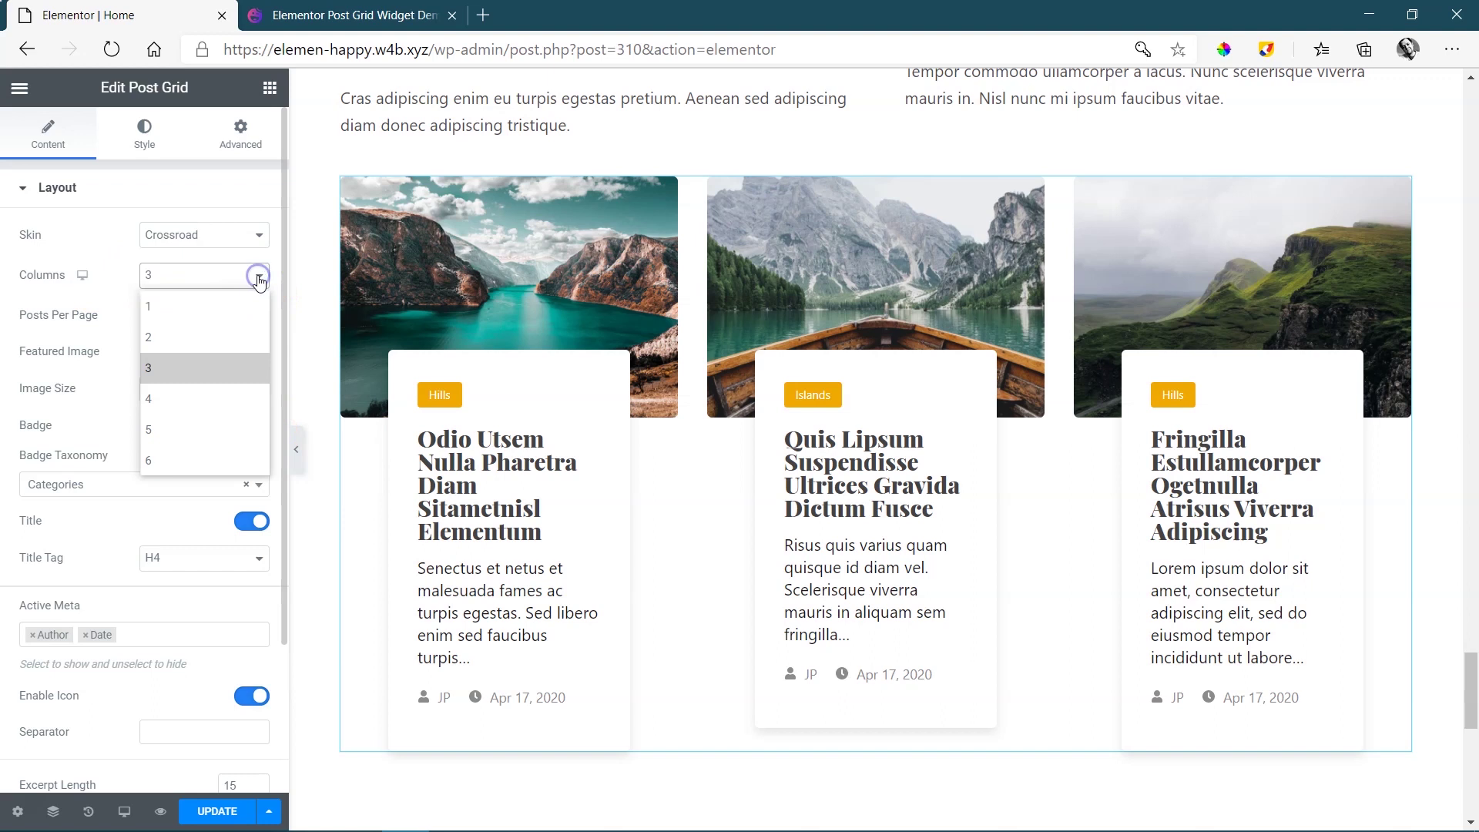
pyautogui.click(233, 337)
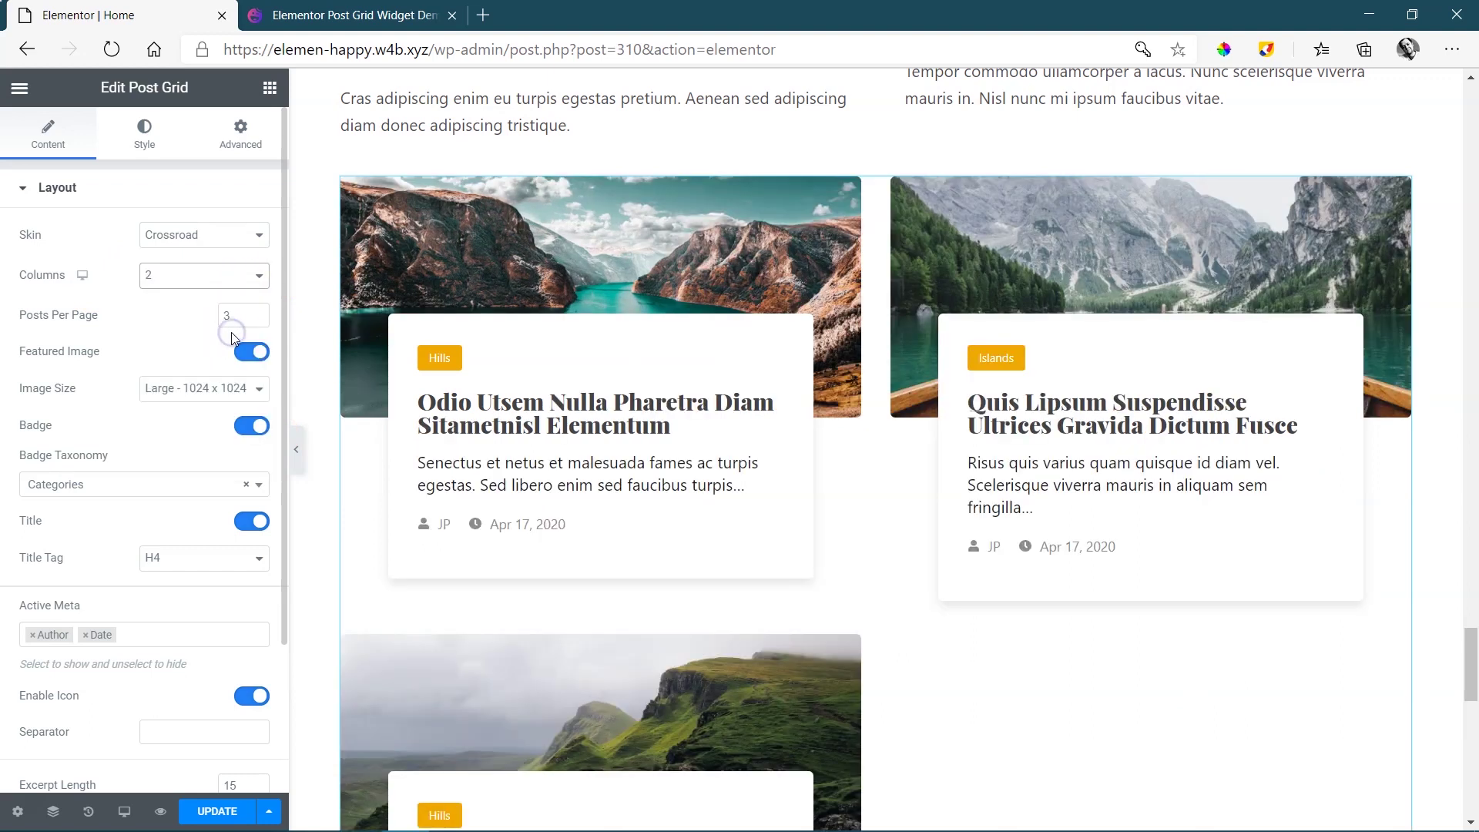
pyautogui.click(255, 276)
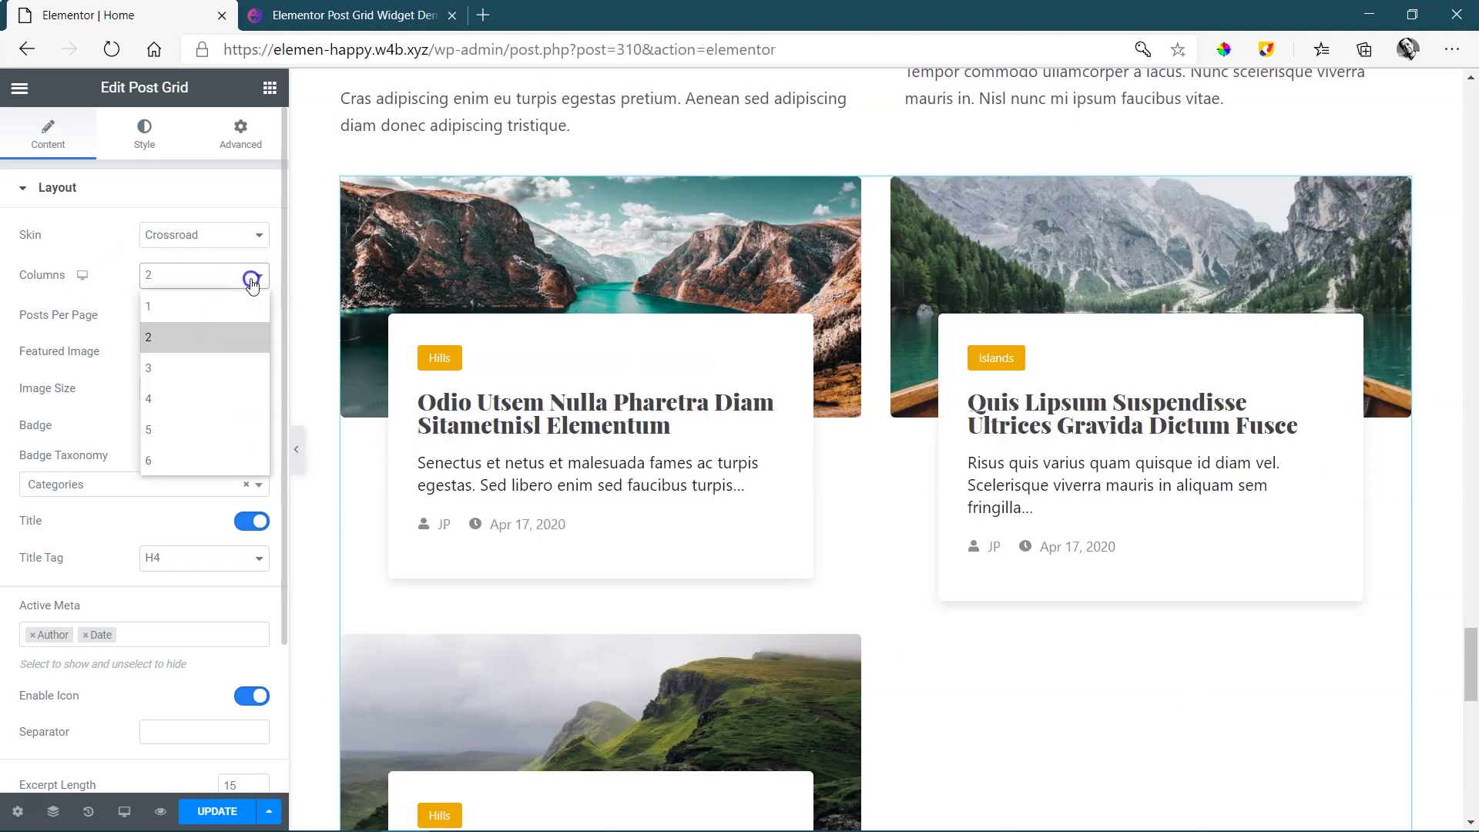
pyautogui.click(205, 400)
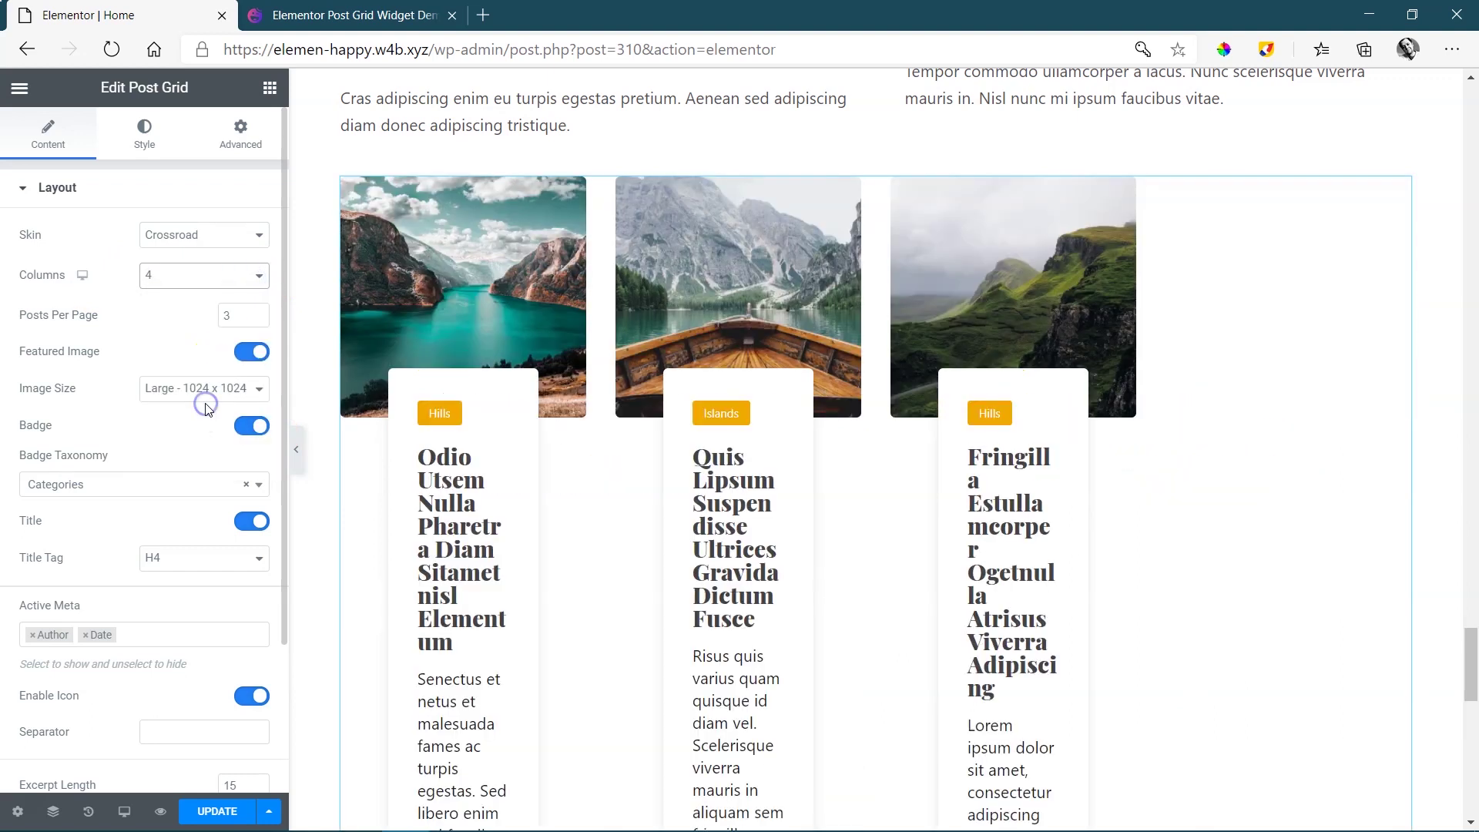
# Switch the grid back to the Classic skin with 3 columns
pyautogui.click(247, 235)
pyautogui.click(222, 271)
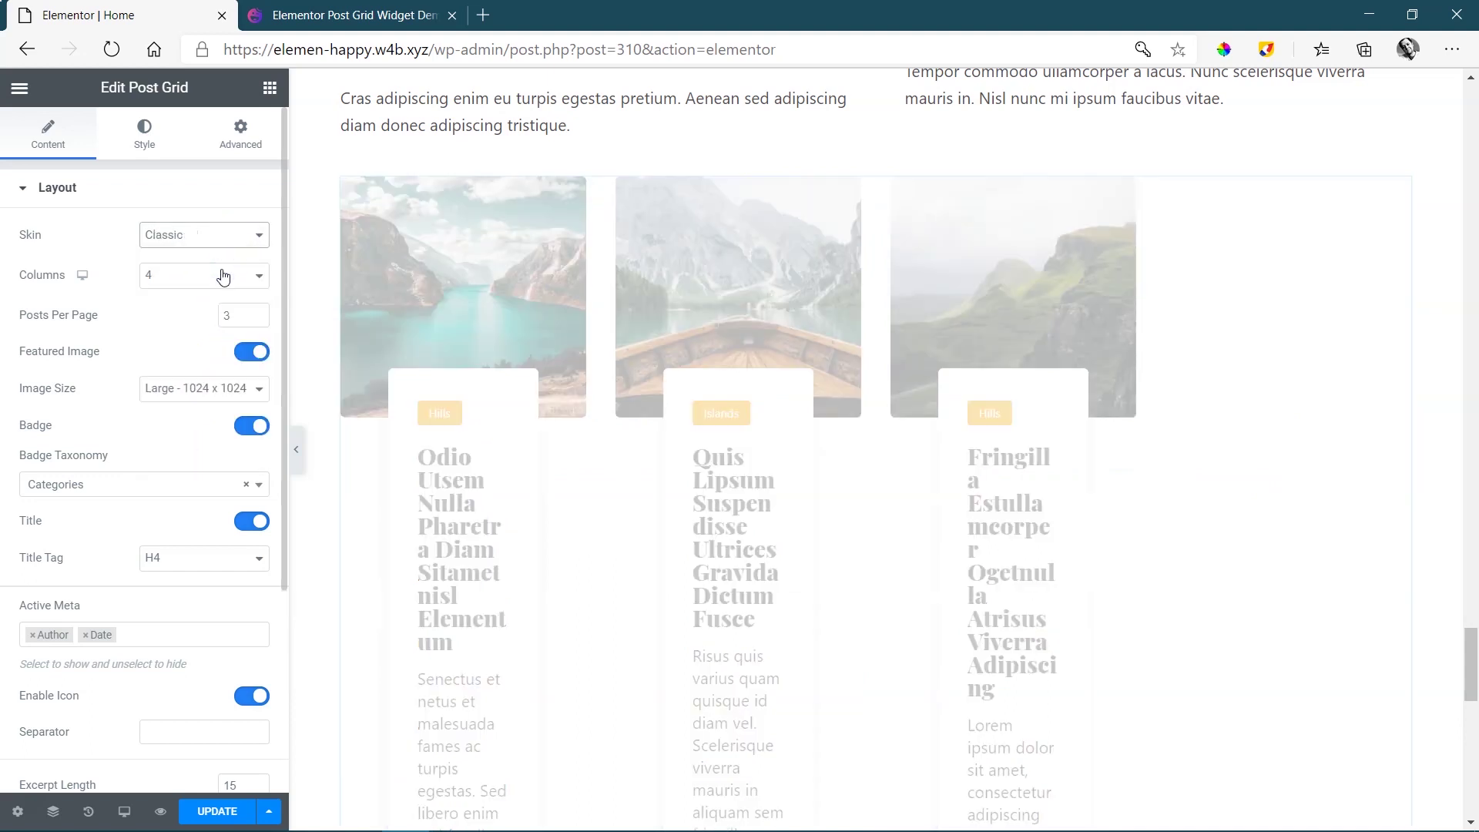
pyautogui.click(224, 277)
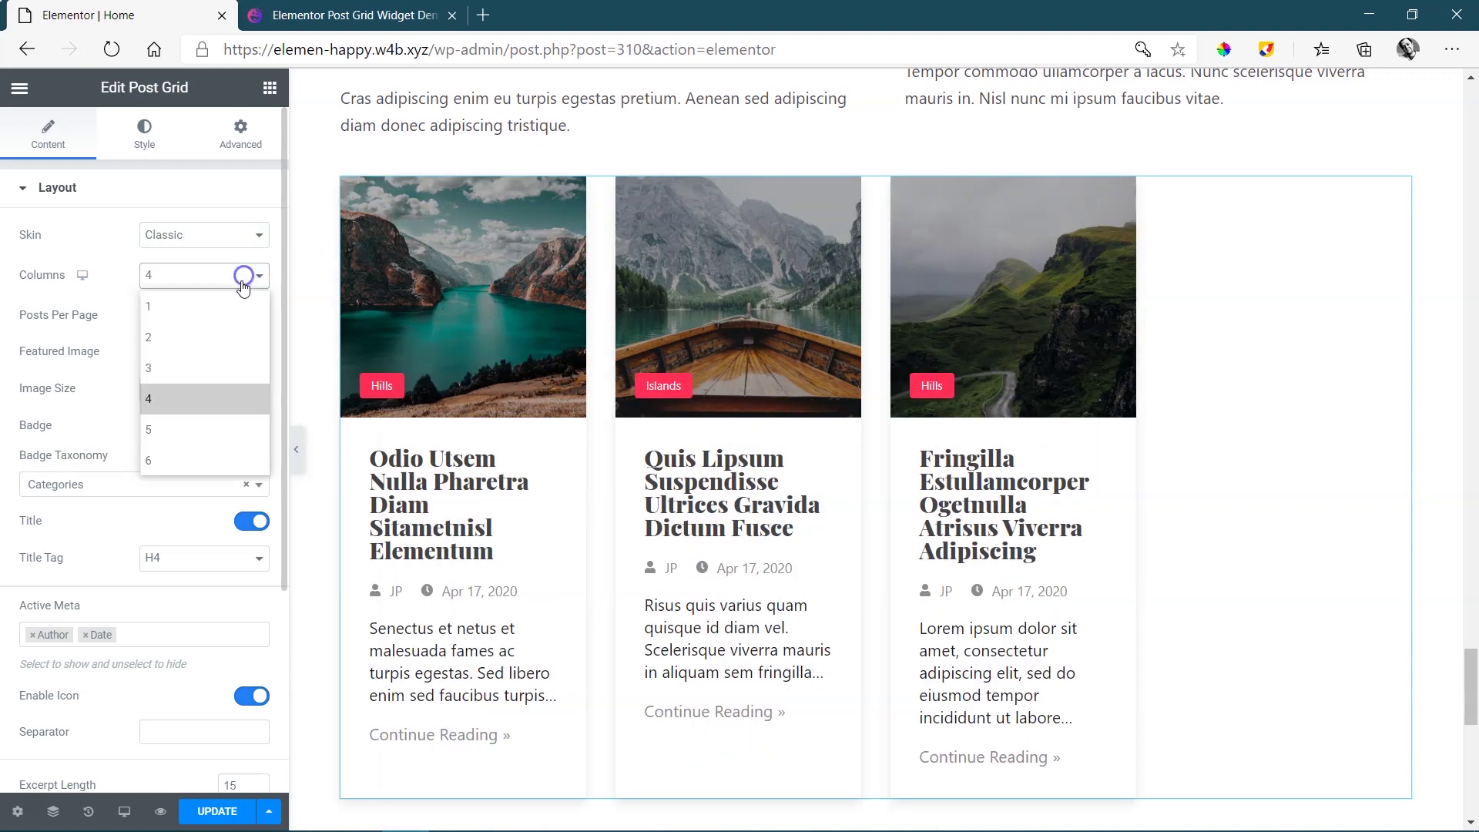
pyautogui.click(205, 367)
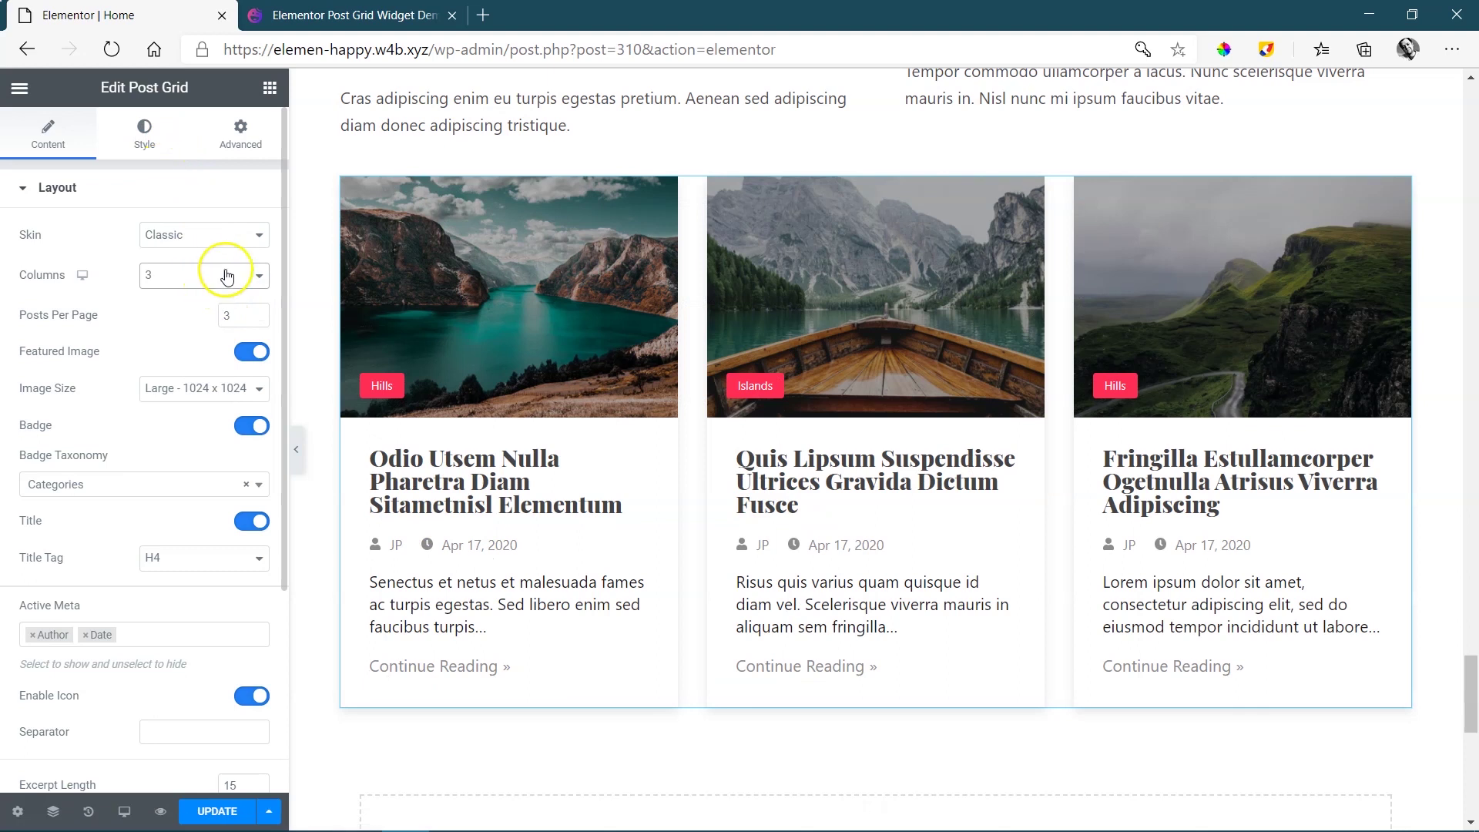
# Toggle the featured images and post titles off and back on
pyautogui.click(244, 355)
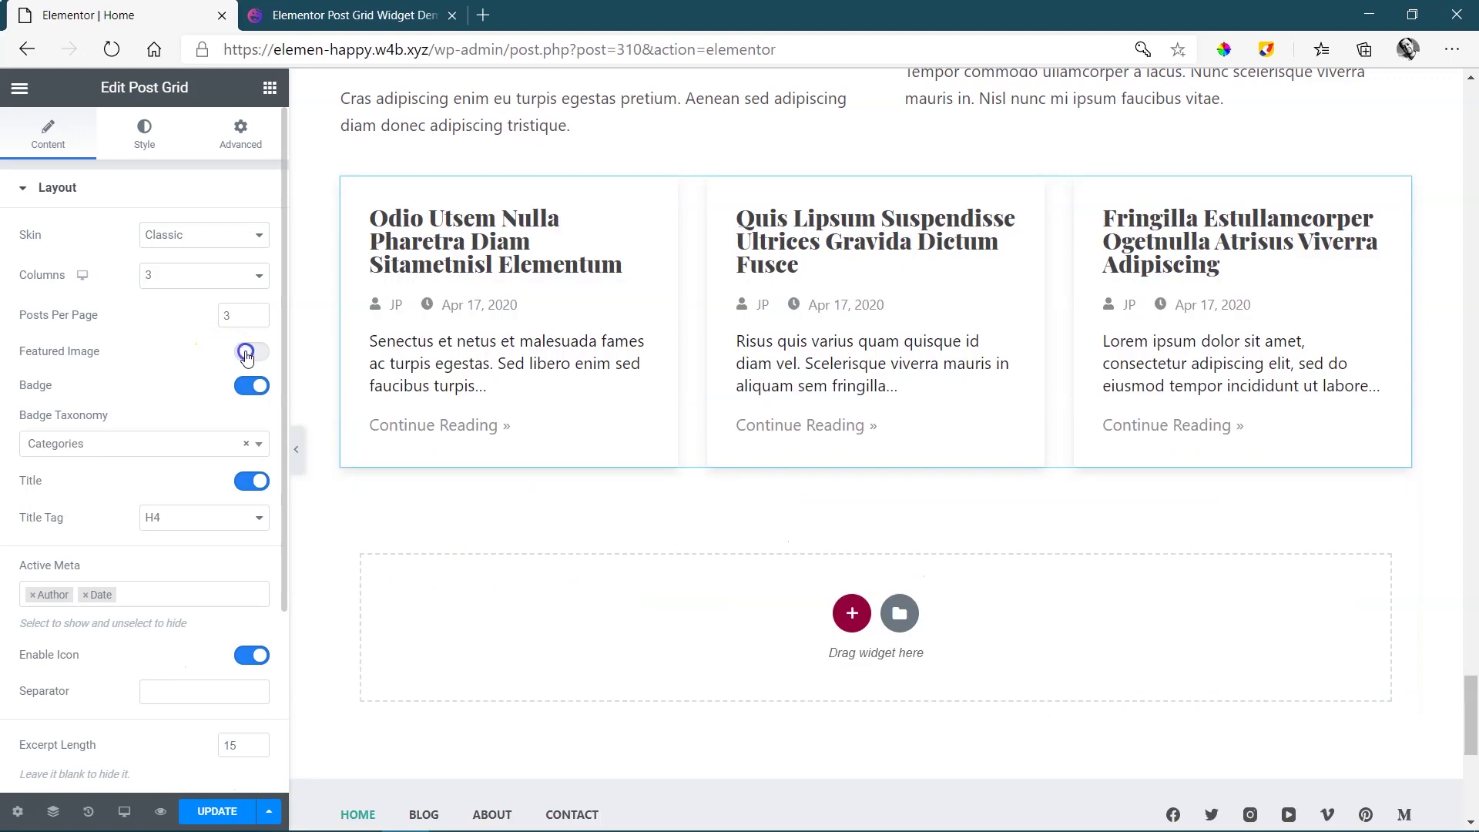
pyautogui.click(247, 355)
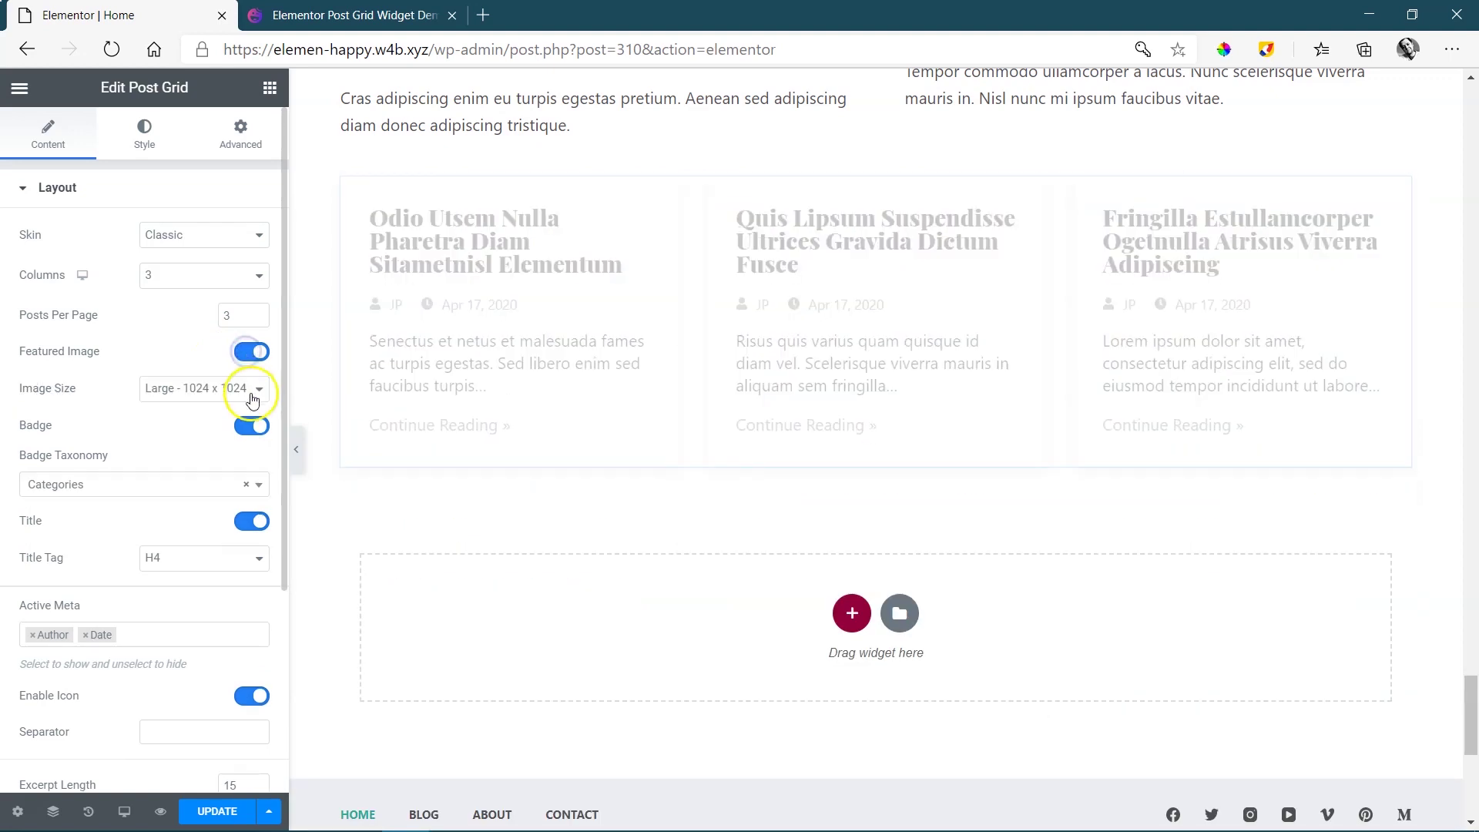
pyautogui.click(254, 530)
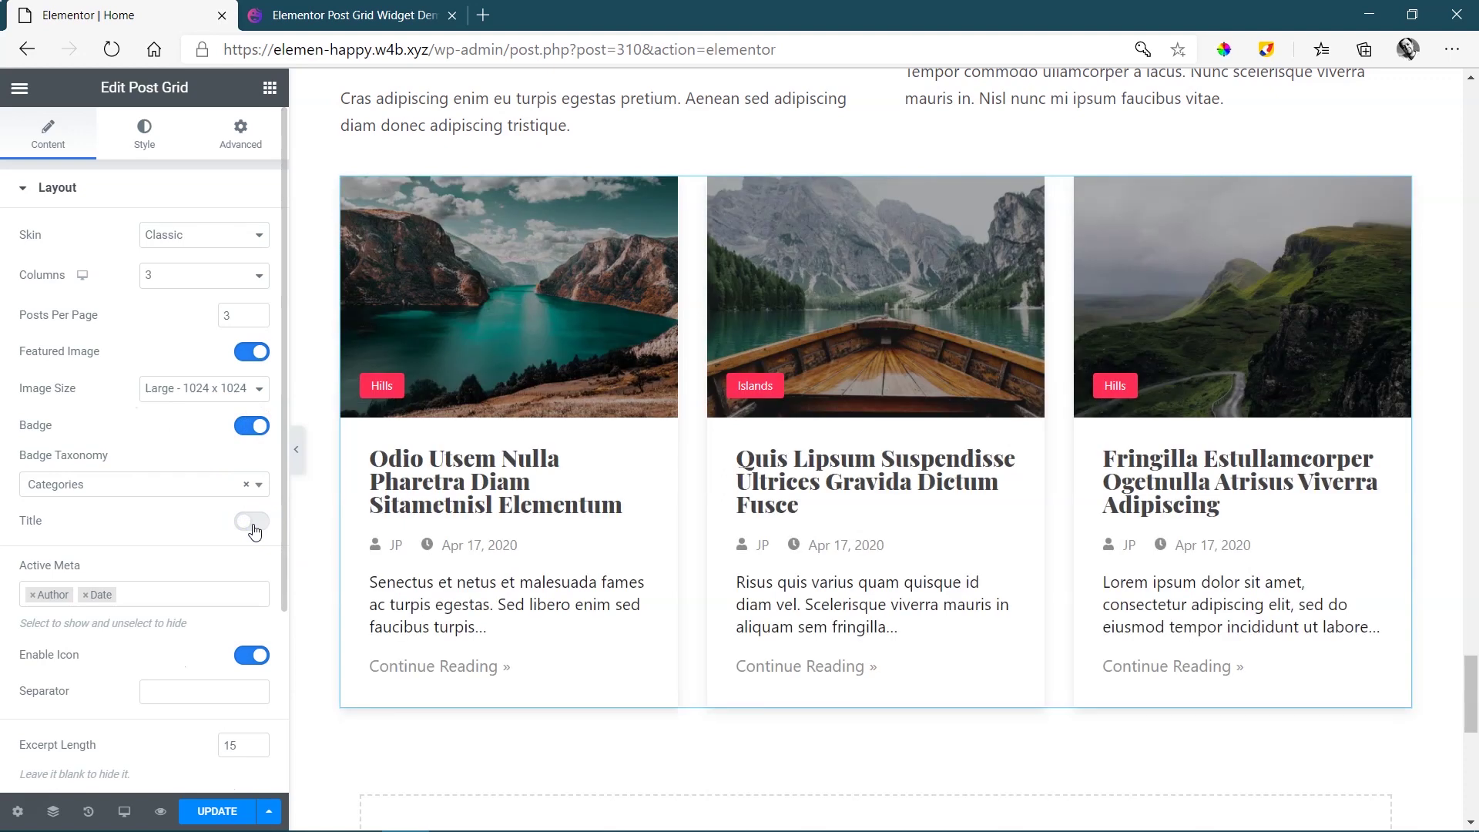
pyautogui.click(254, 526)
pyautogui.scroll(-4, 248, 440)
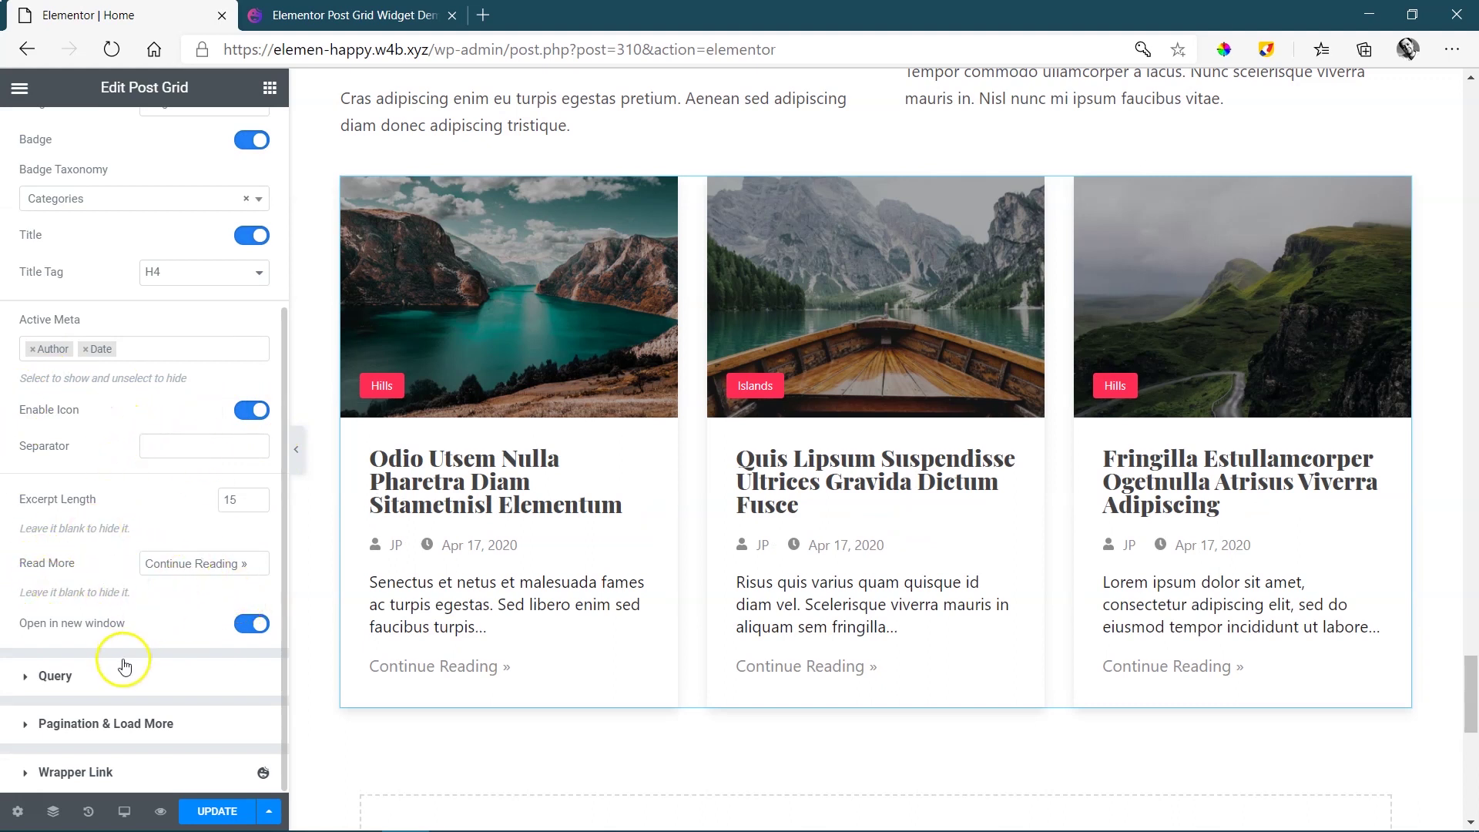
# In Pagination & Load More, try Numbers and then Previous/Next pagination
pyautogui.click(112, 690)
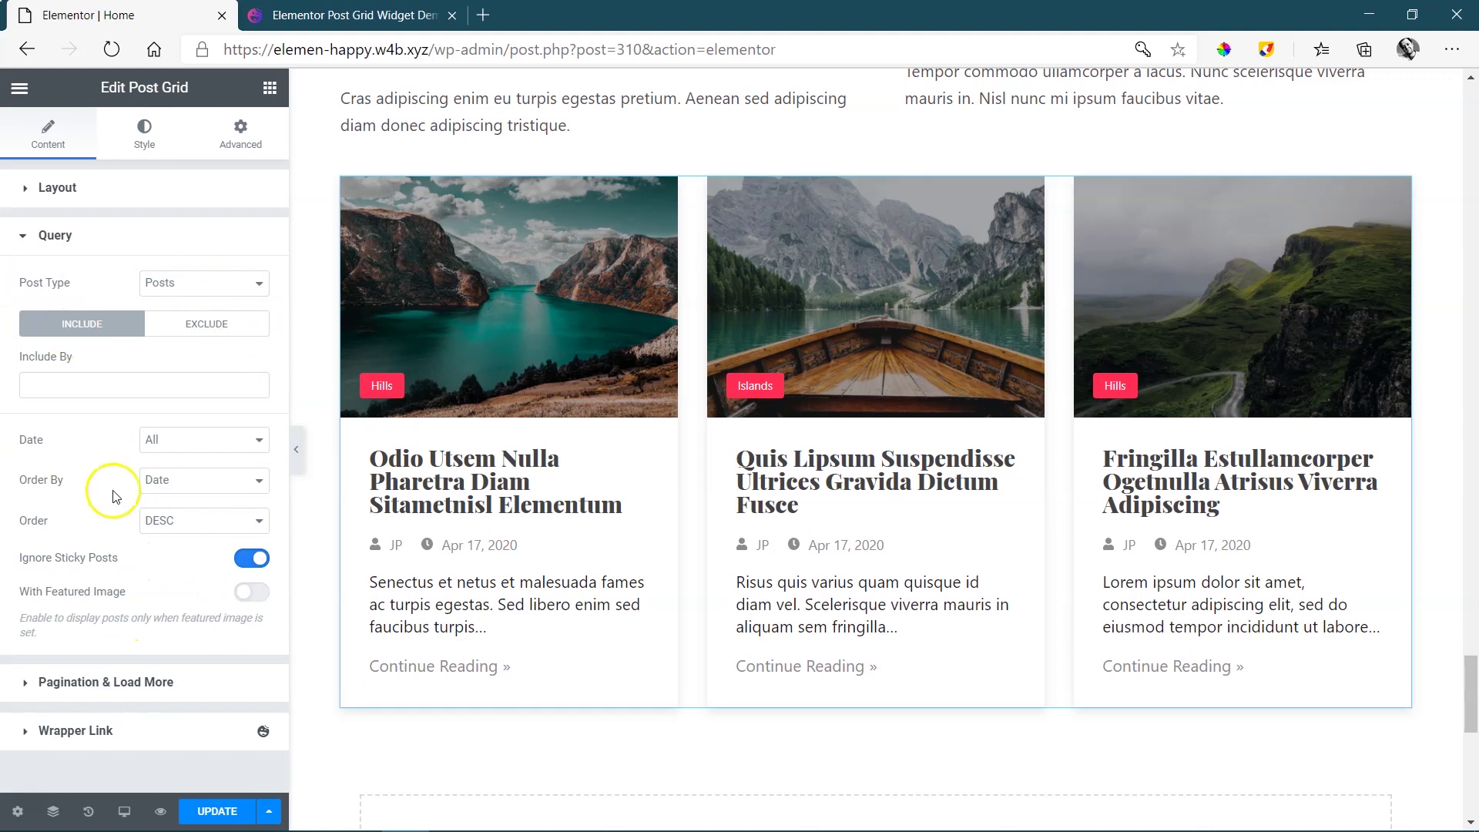
pyautogui.click(124, 682)
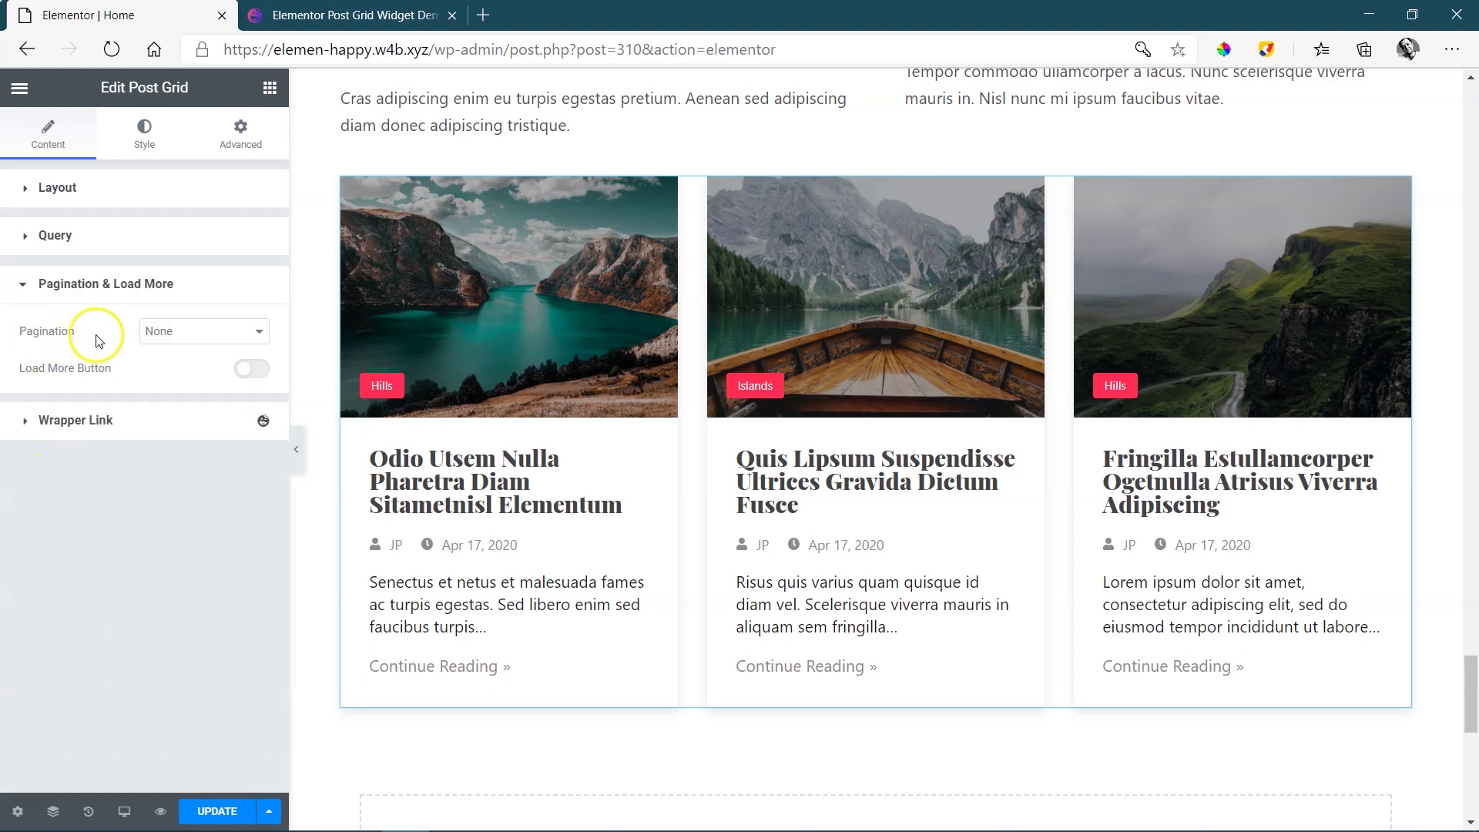
pyautogui.click(184, 331)
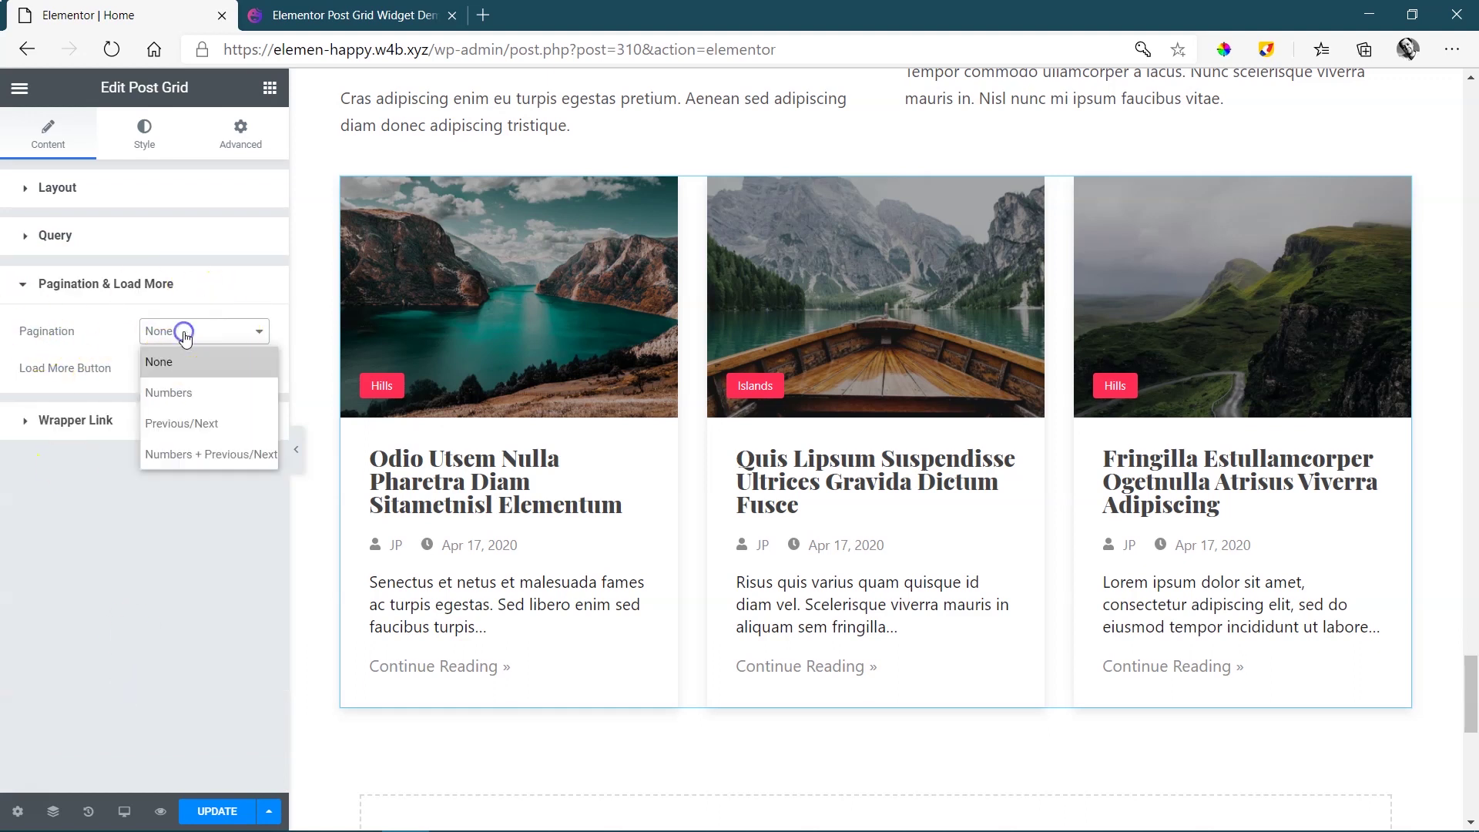
pyautogui.click(172, 394)
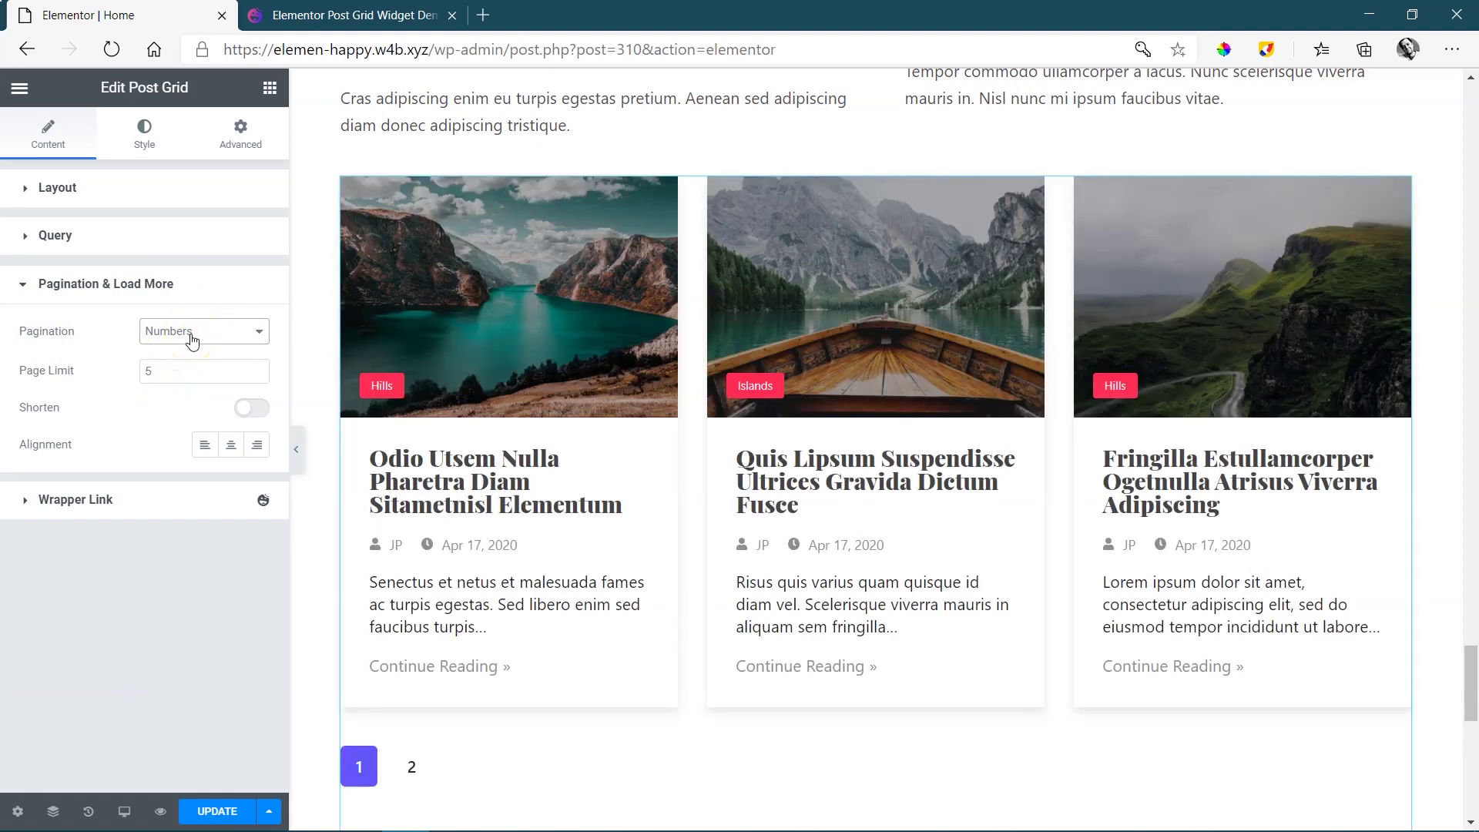
pyautogui.click(203, 337)
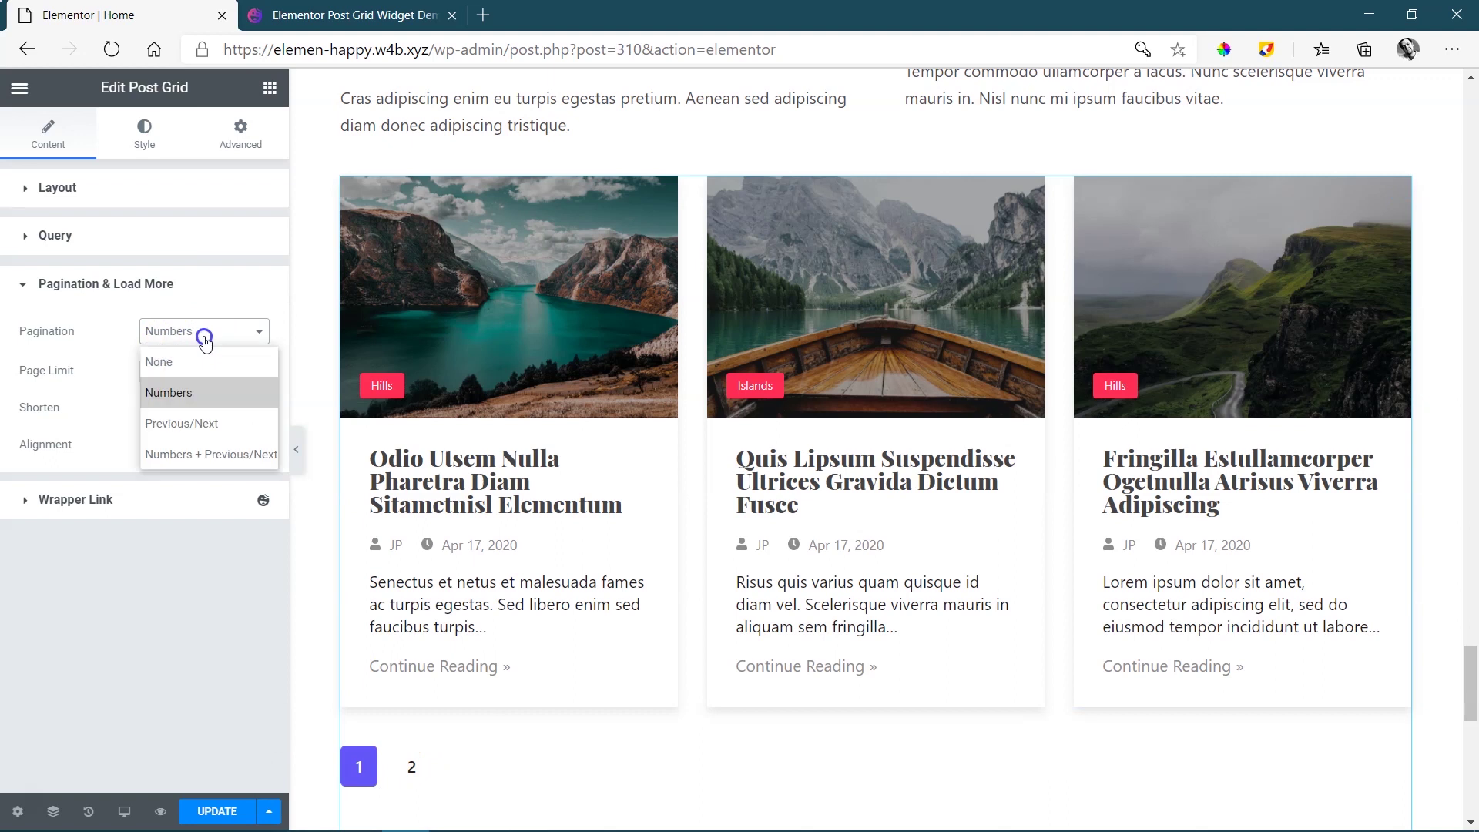
pyautogui.click(202, 424)
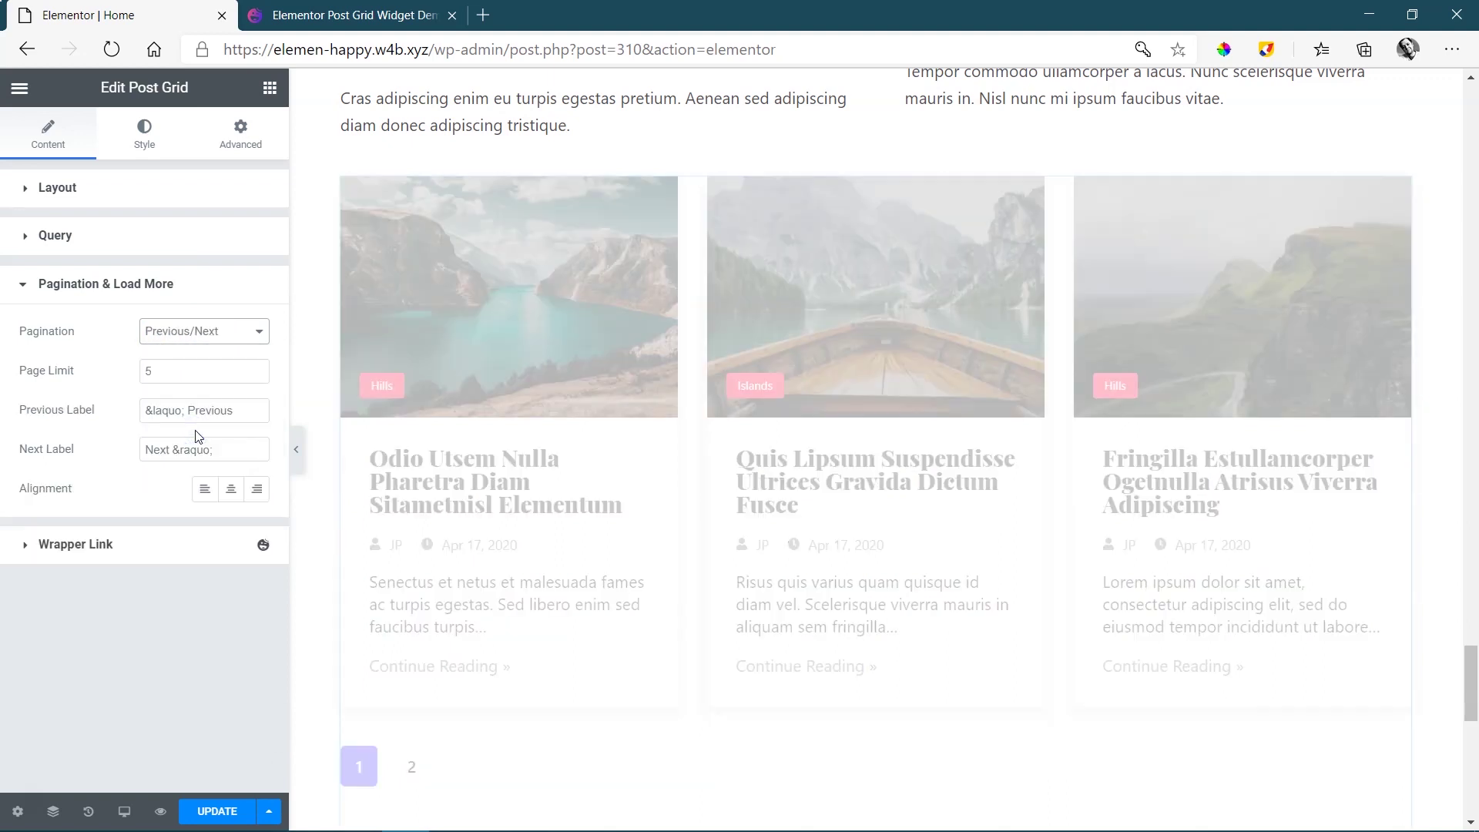
pyautogui.click(199, 432)
# Set pagination to Numbers + Previous/Next, center it, and move to the Style settings
pyautogui.click(197, 334)
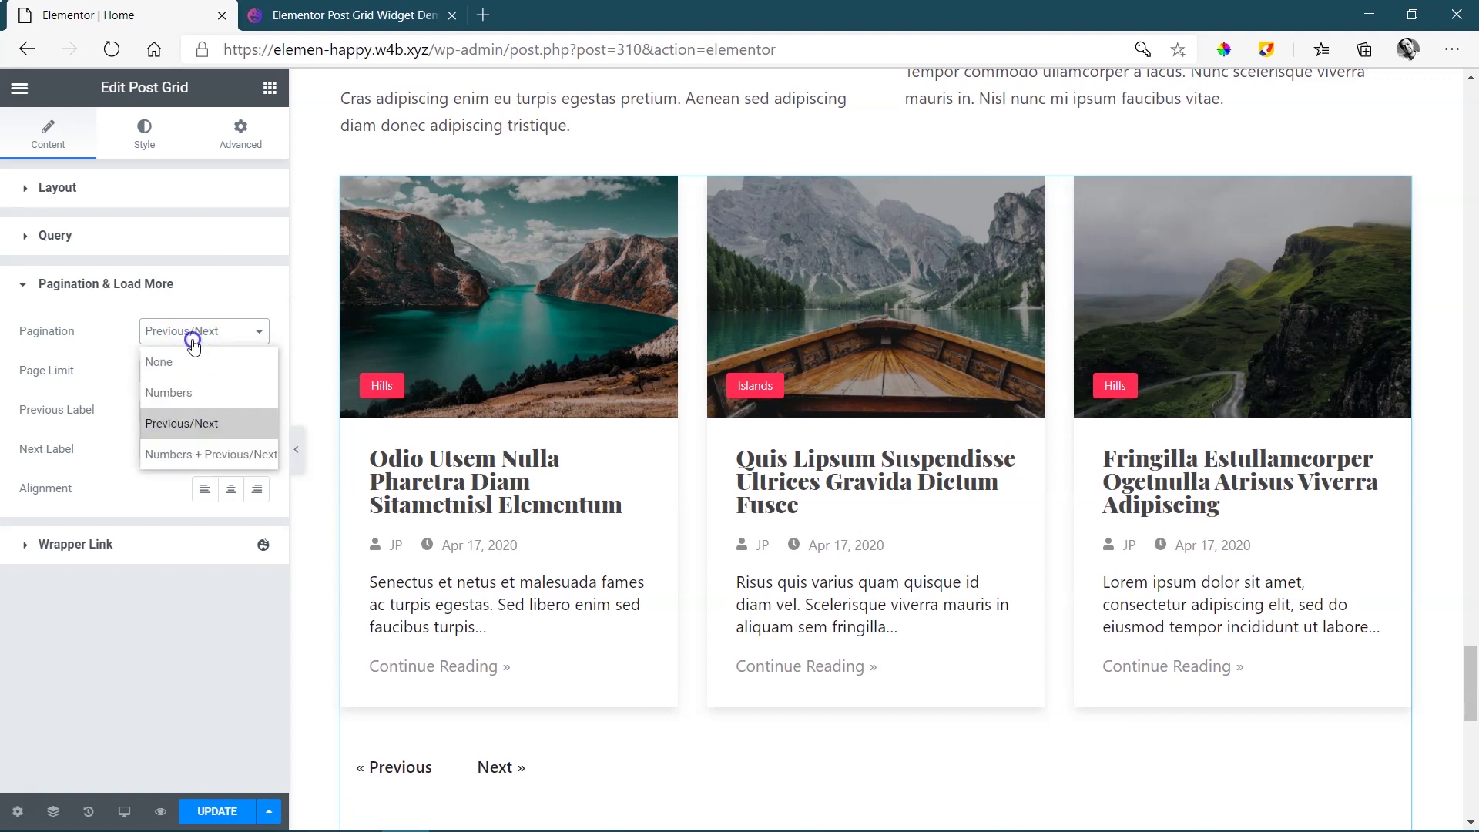
pyautogui.click(216, 462)
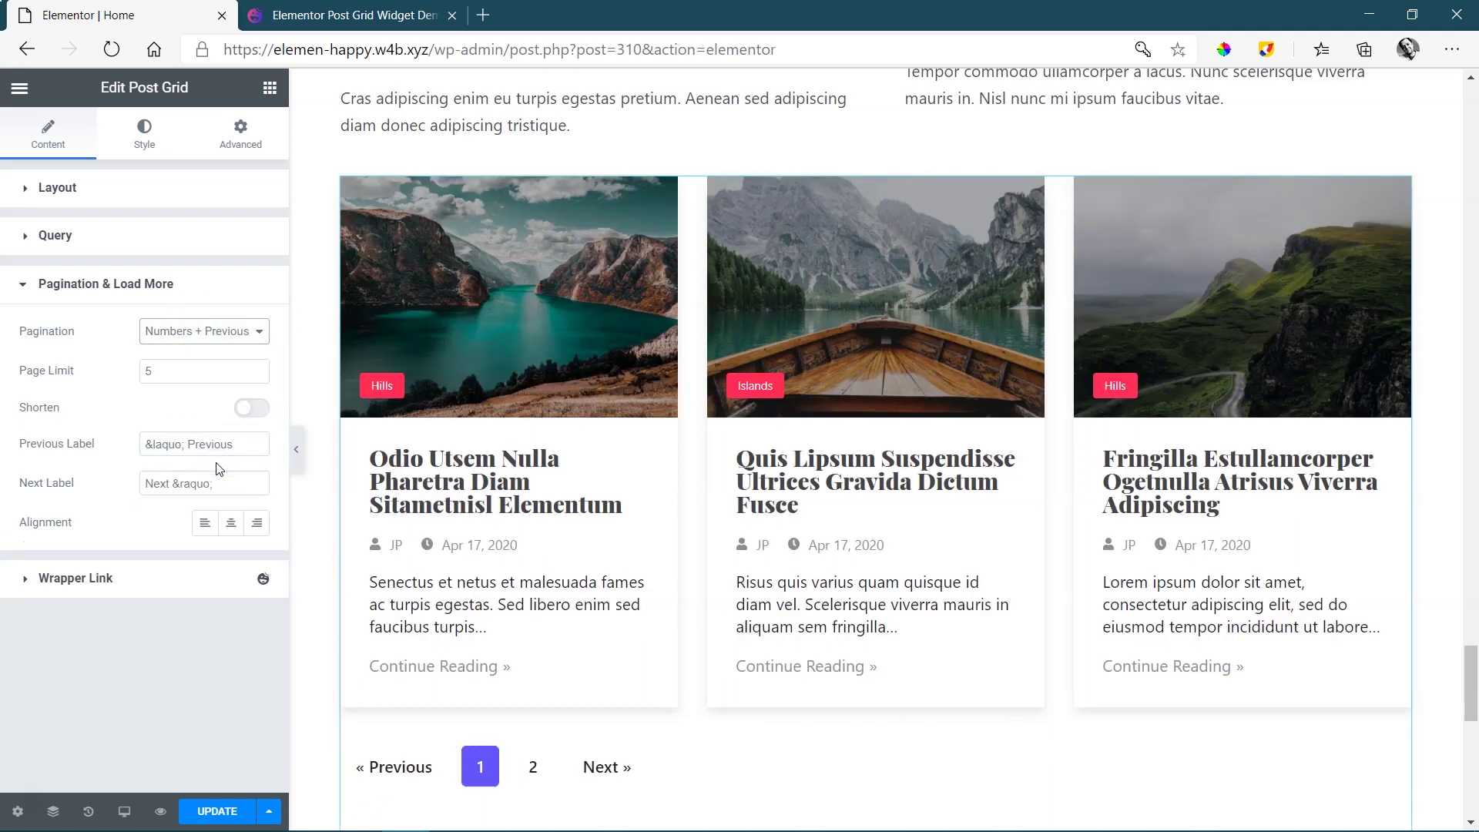
pyautogui.click(231, 524)
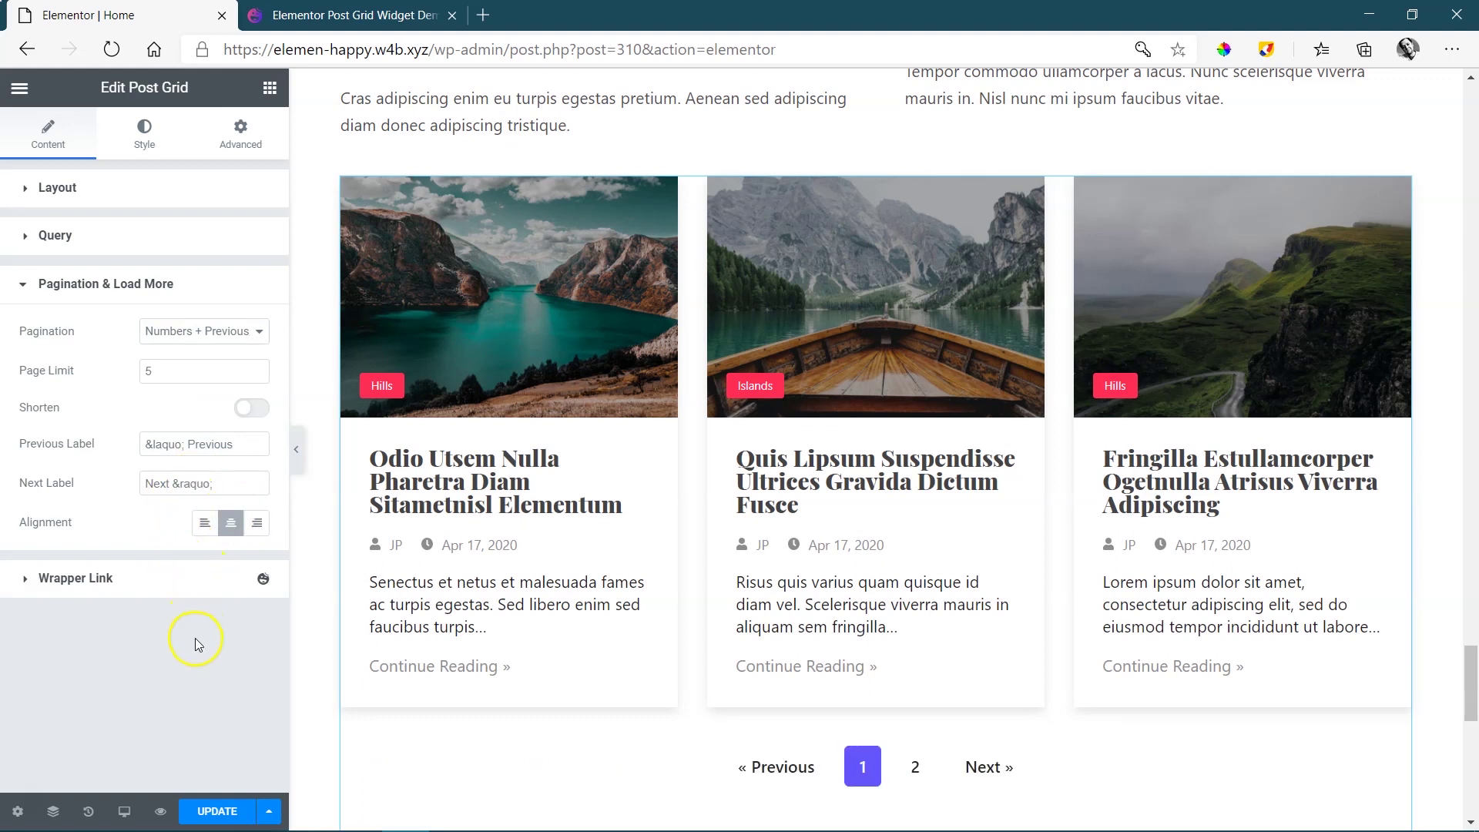
pyautogui.click(142, 151)
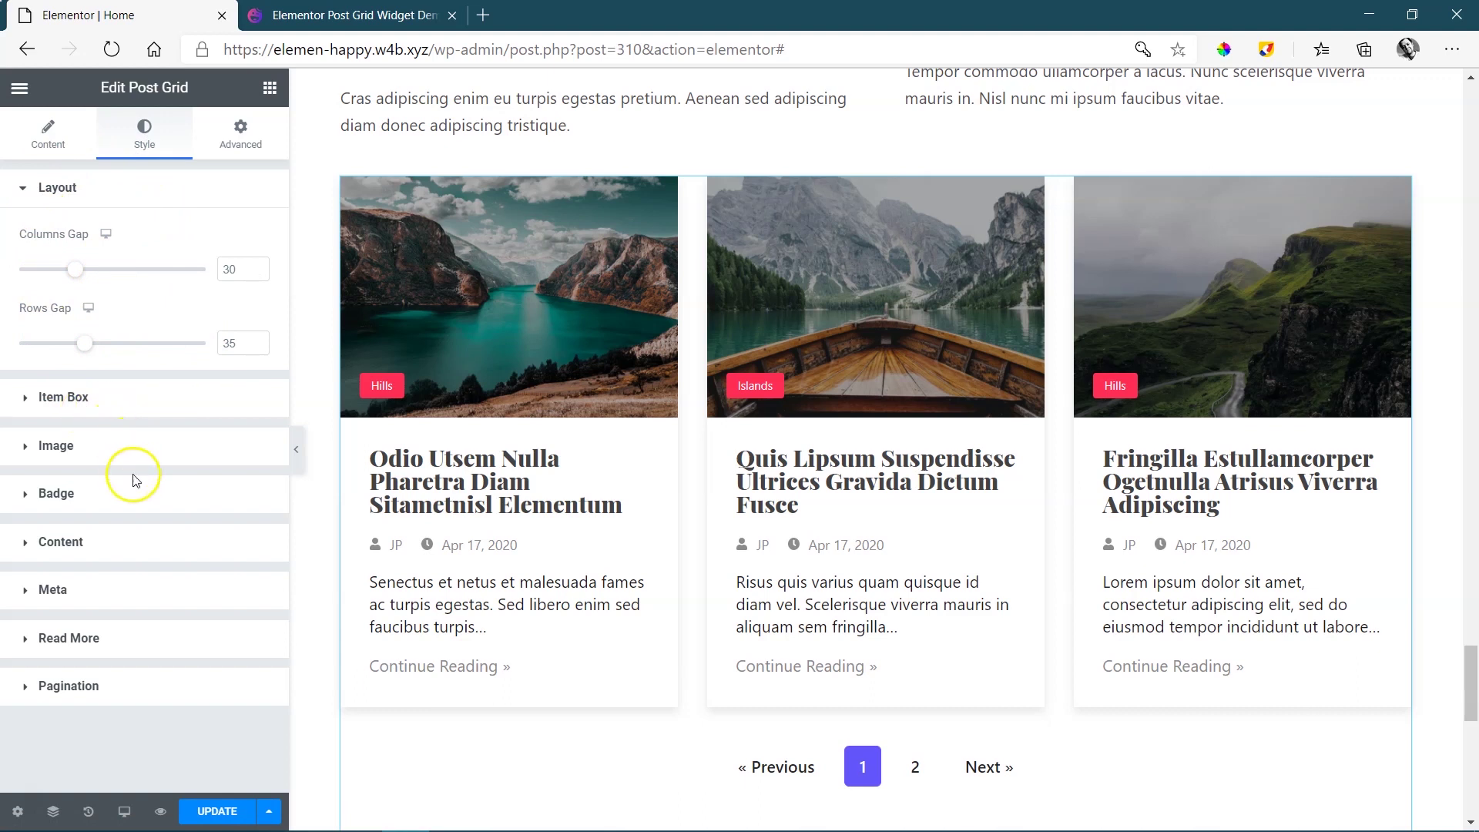
pyautogui.click(106, 646)
pyautogui.click(115, 532)
pyautogui.scroll(-5, 124, 508)
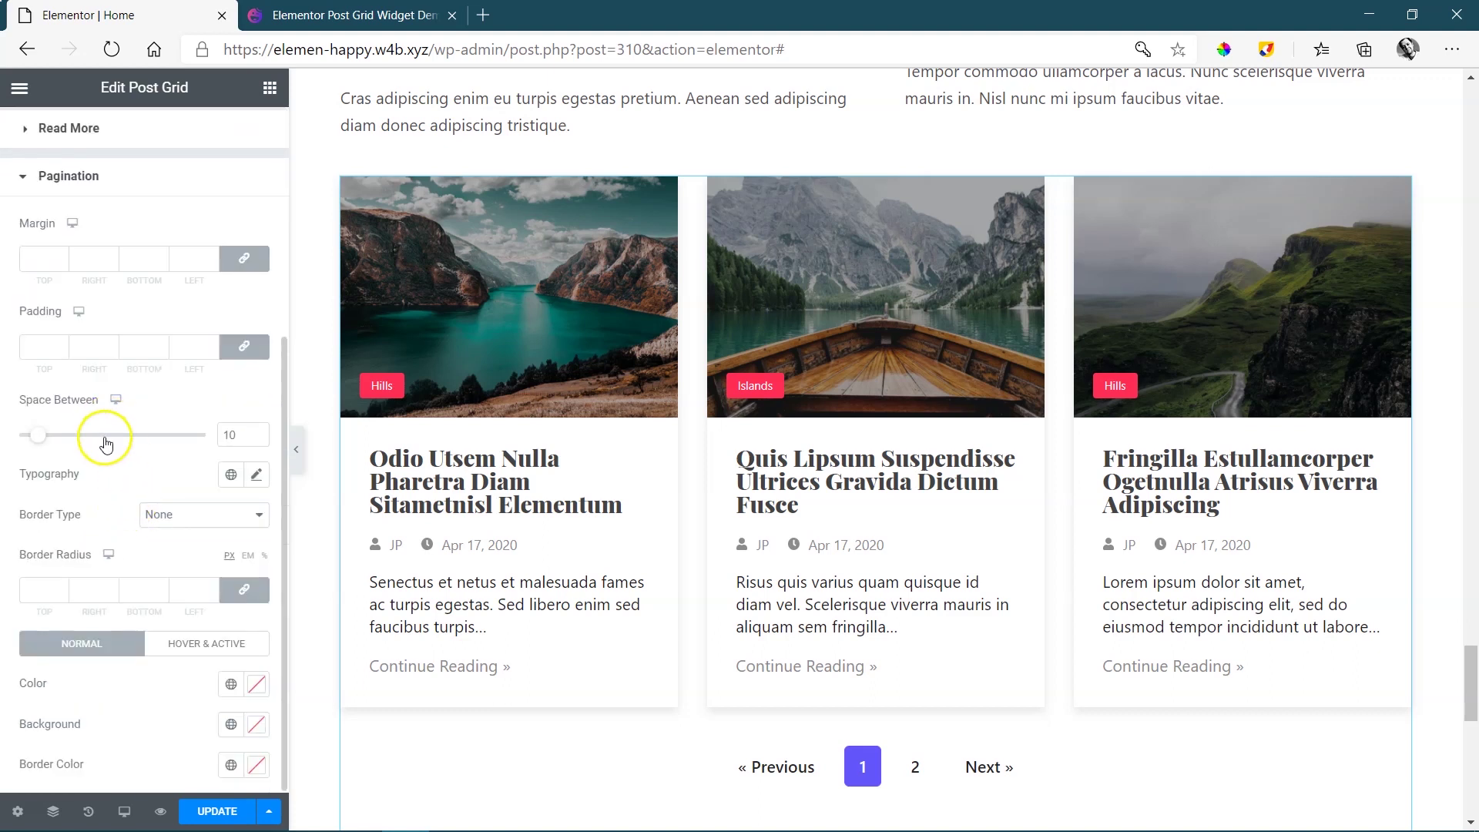
pyautogui.click(90, 187)
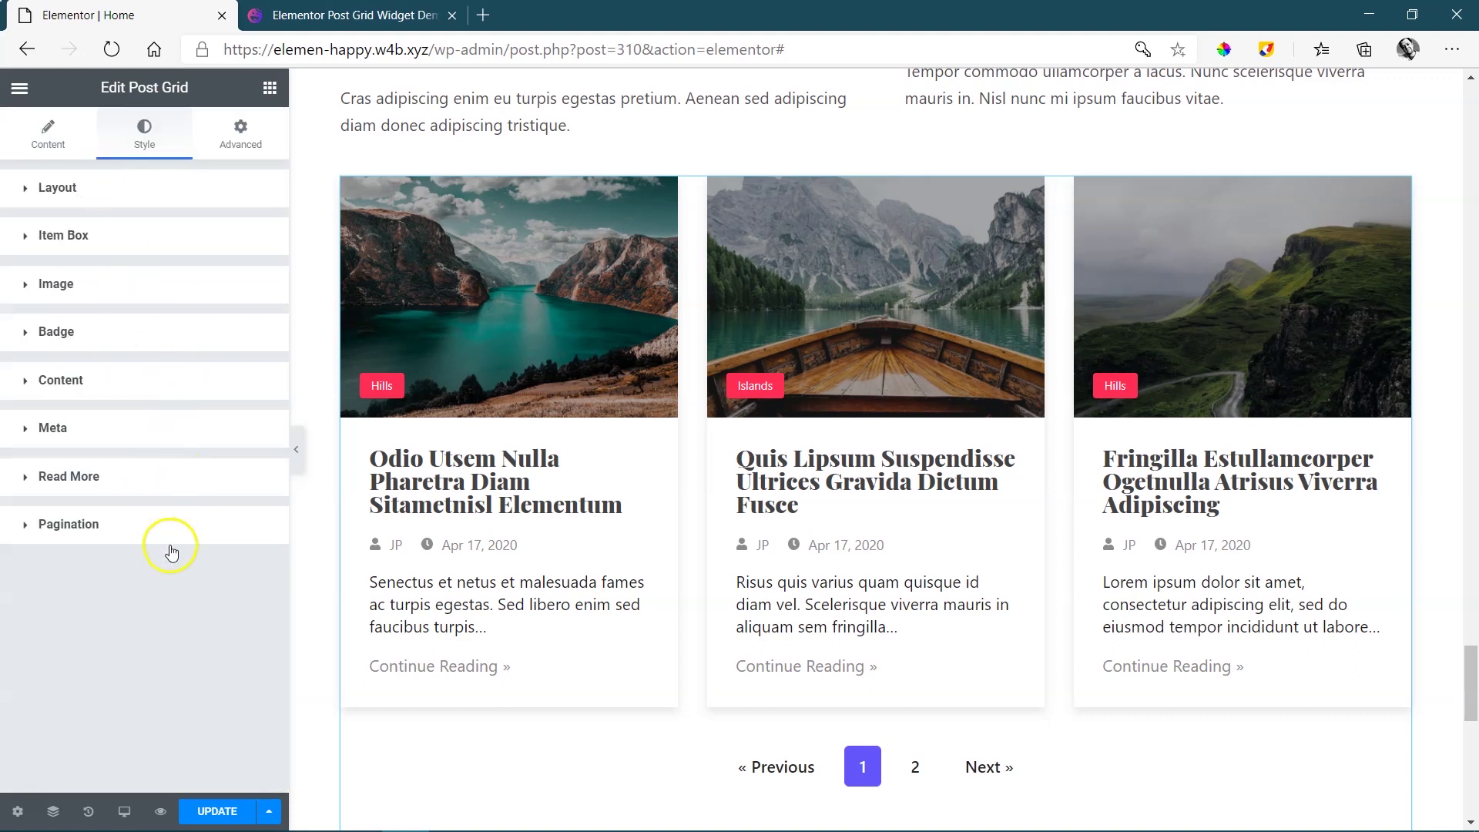